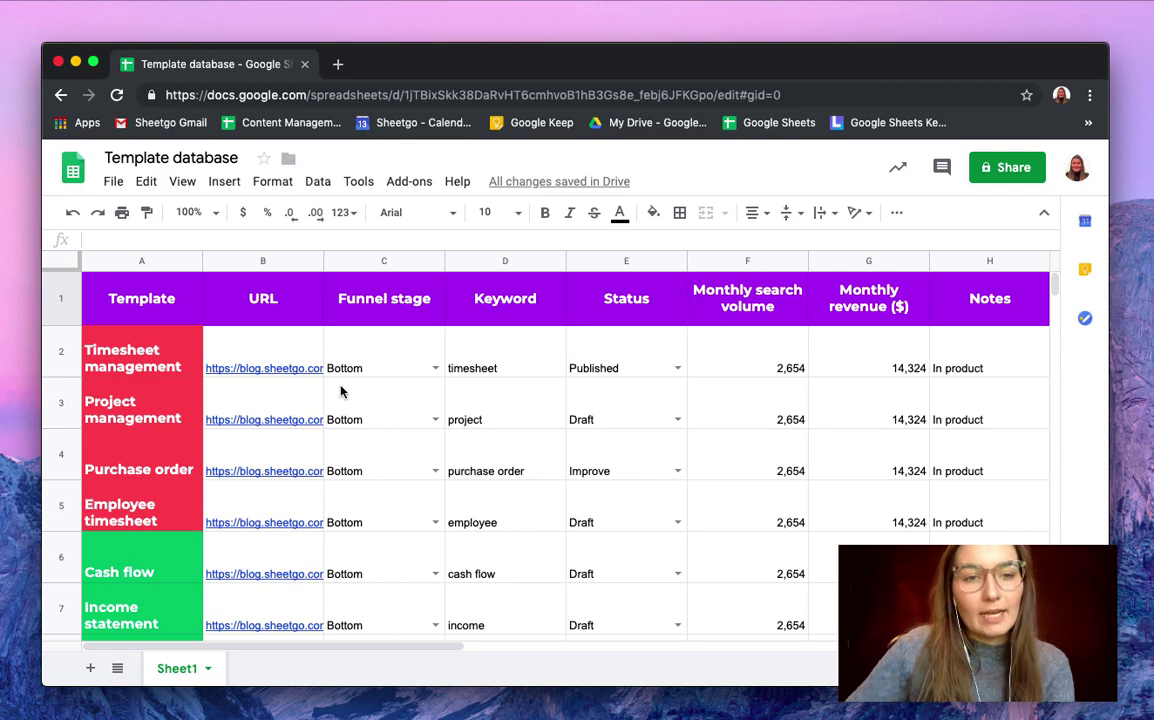
Step: Browse the colour-coded template list, checking the Timesheet, Project management and Purchase order entries
scroll(340, 391, "down", 10)
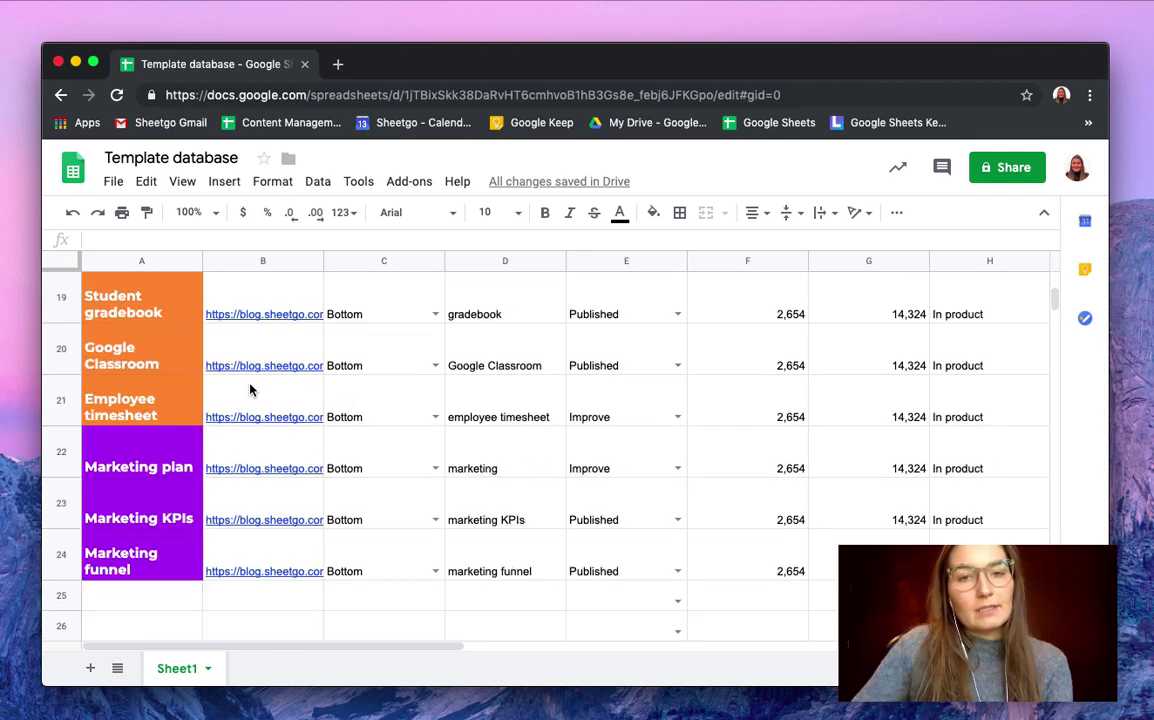
scroll(202, 402, "up", 10)
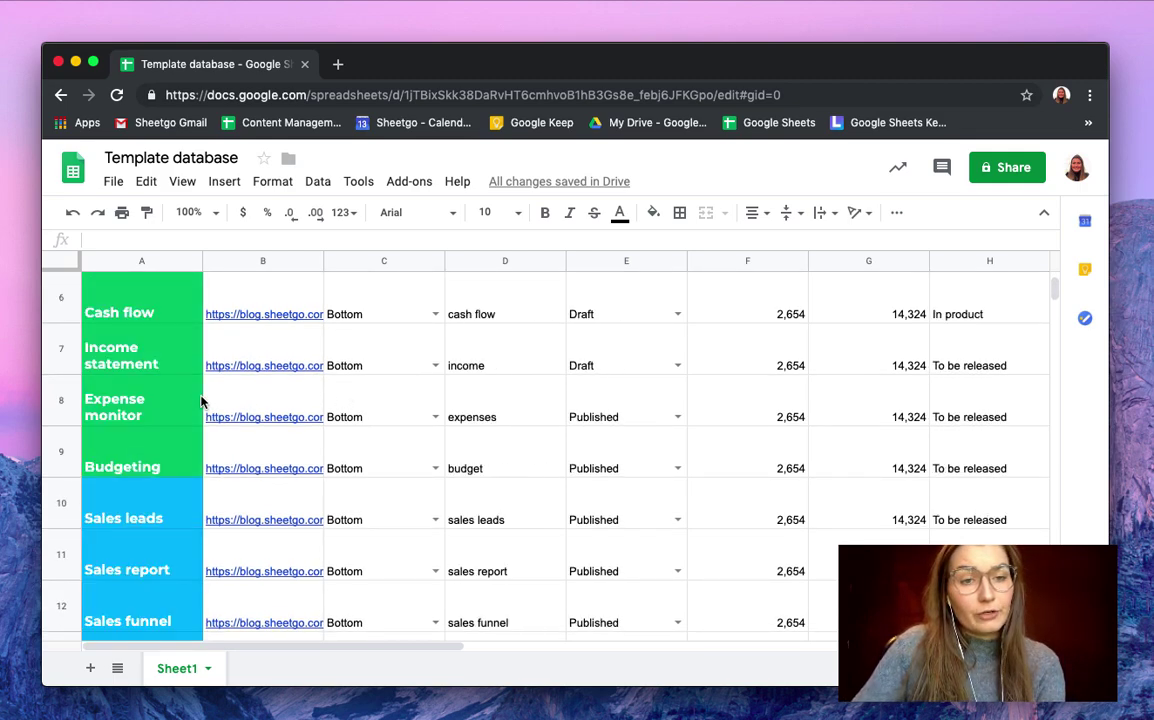
scroll(167, 365, "down", 8)
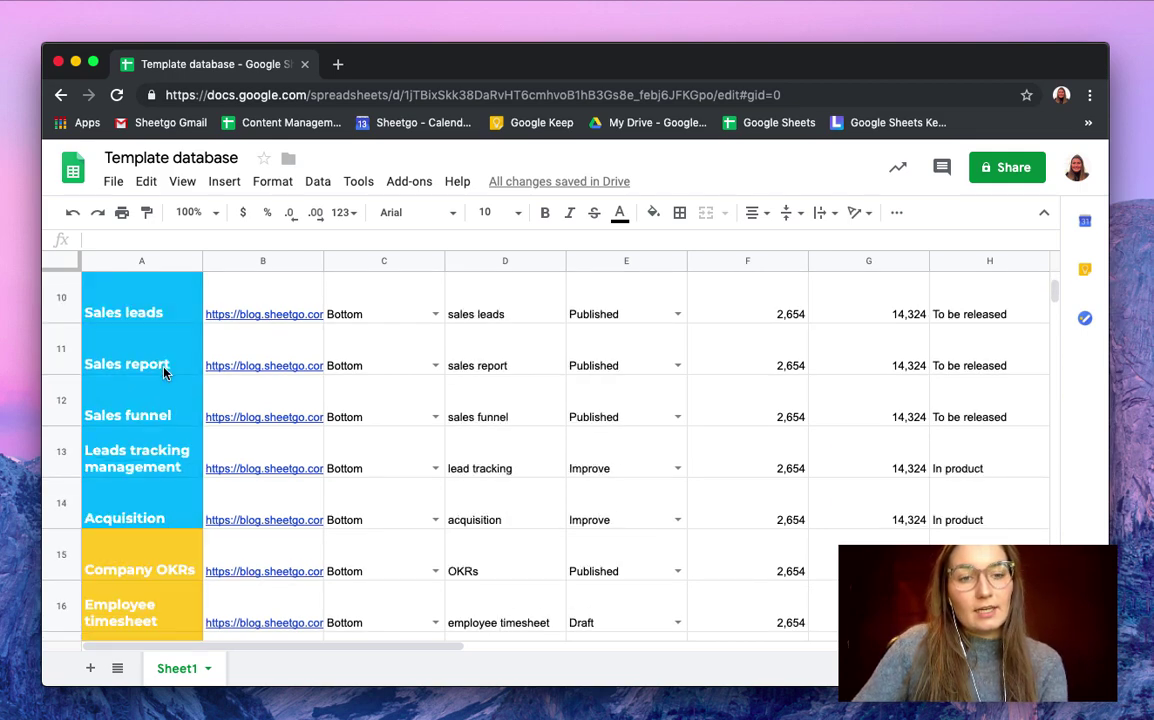
scroll(165, 372, "down", 3)
scroll(165, 372, "up", 10)
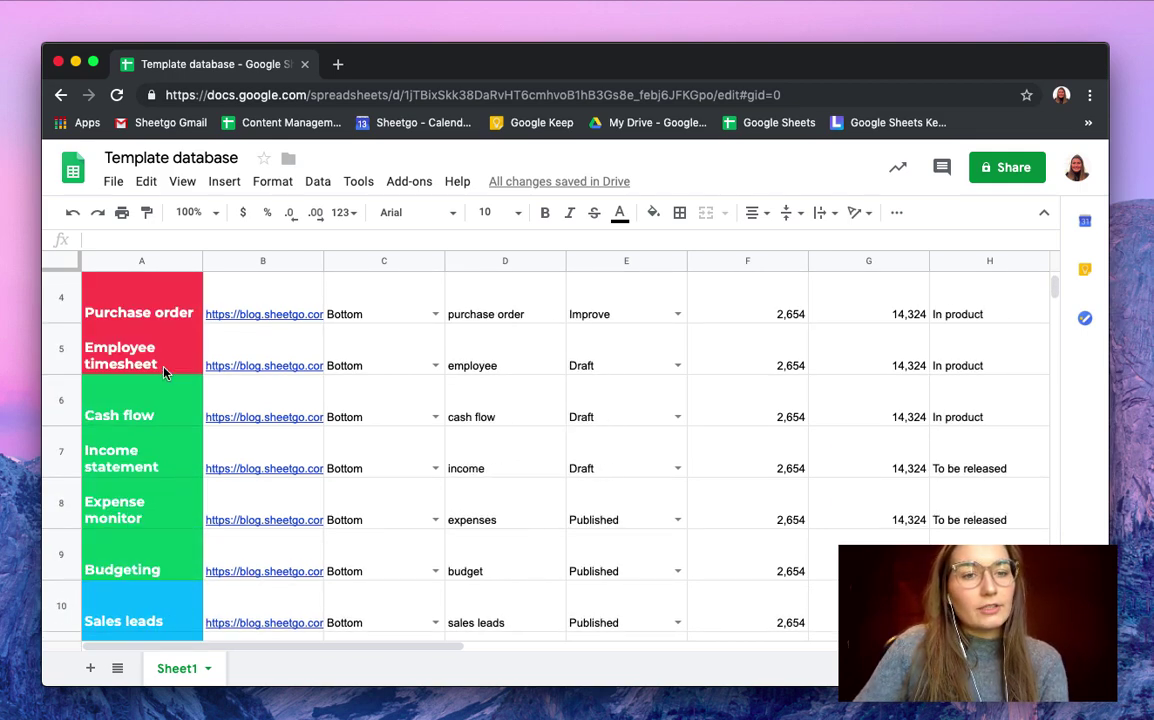
left_click(150, 365)
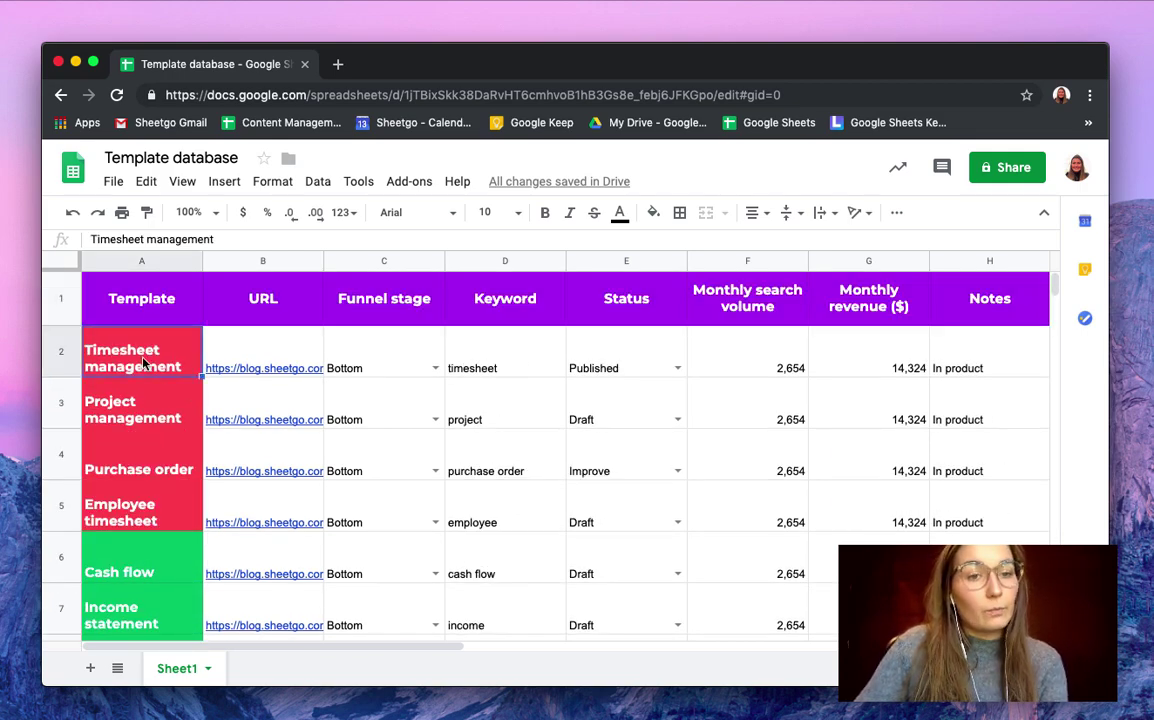
left_click(152, 415)
left_click(167, 479)
scroll(167, 477, "down", 12)
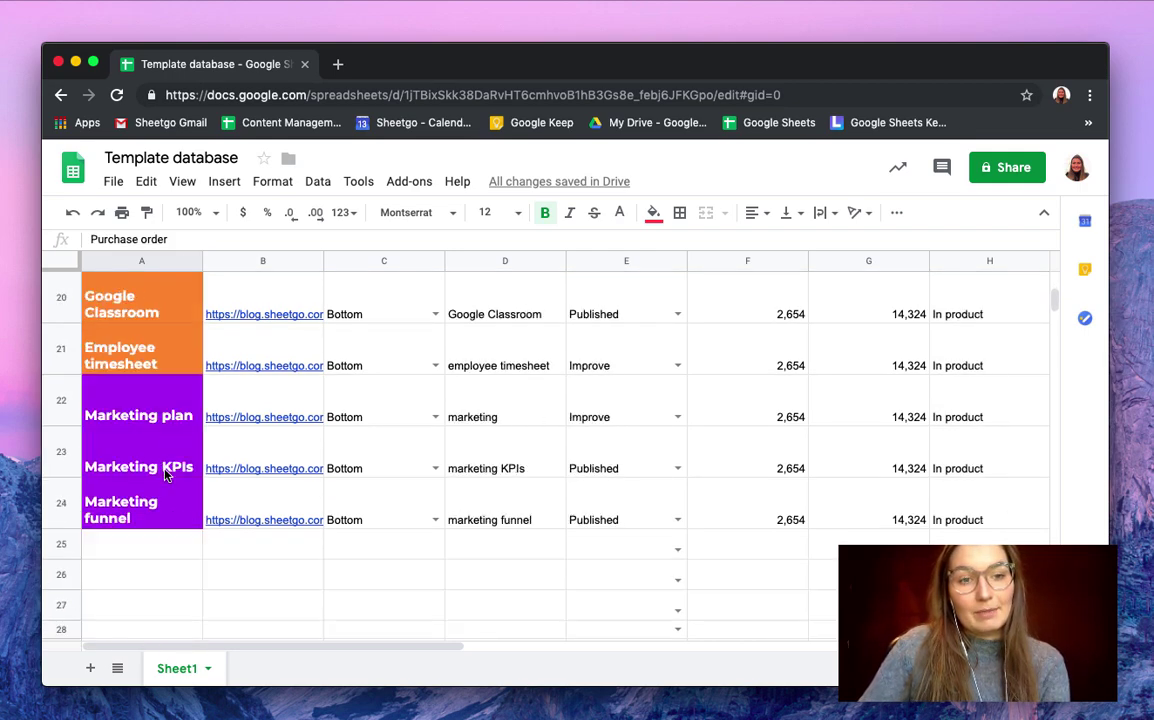
scroll(167, 474, "up", 6)
scroll(166, 473, "up", 6)
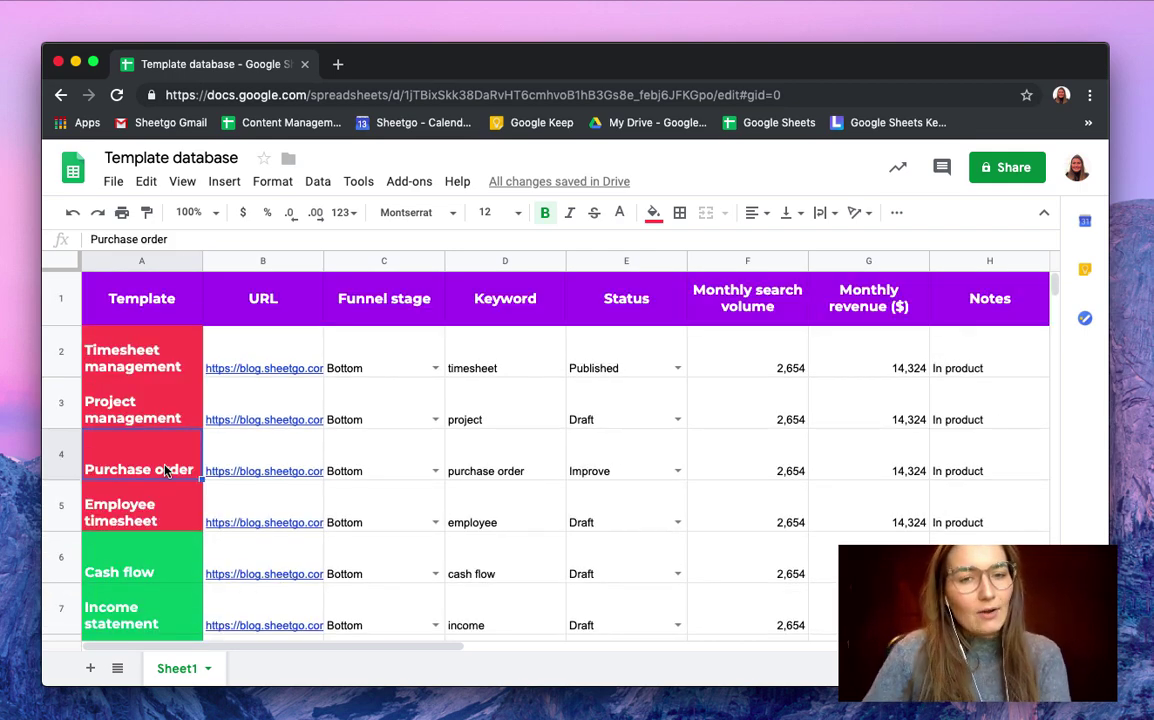
scroll(167, 472, "down", 3)
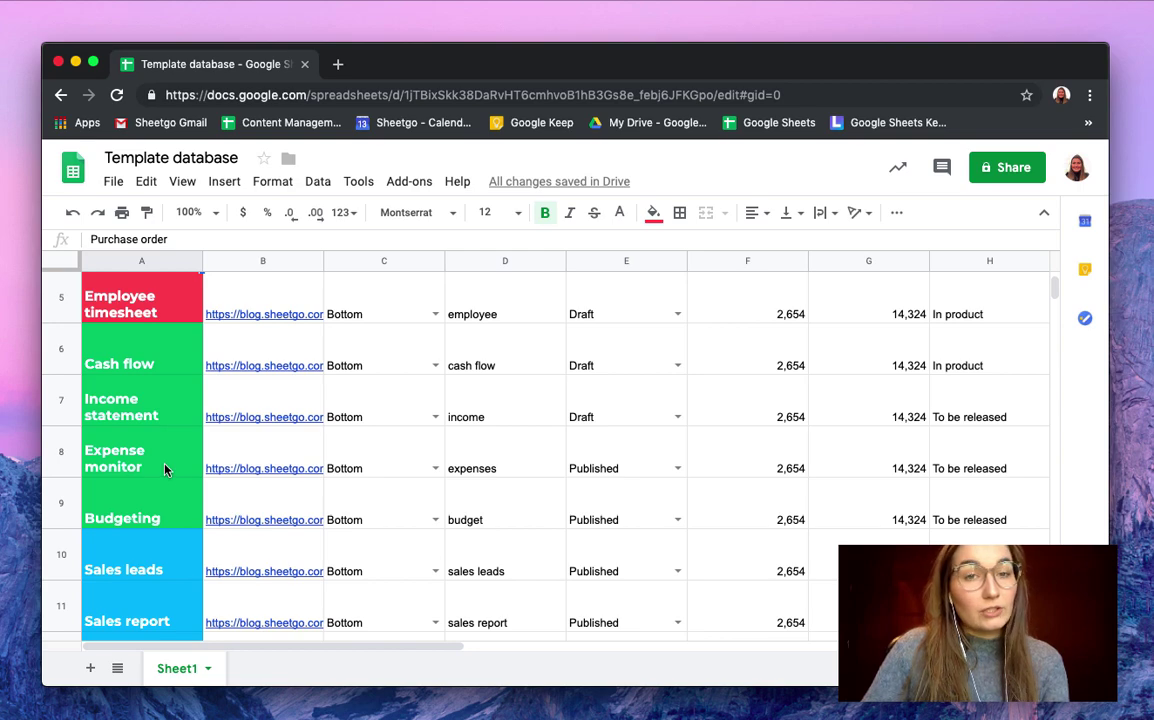
scroll(170, 466, "down", 1)
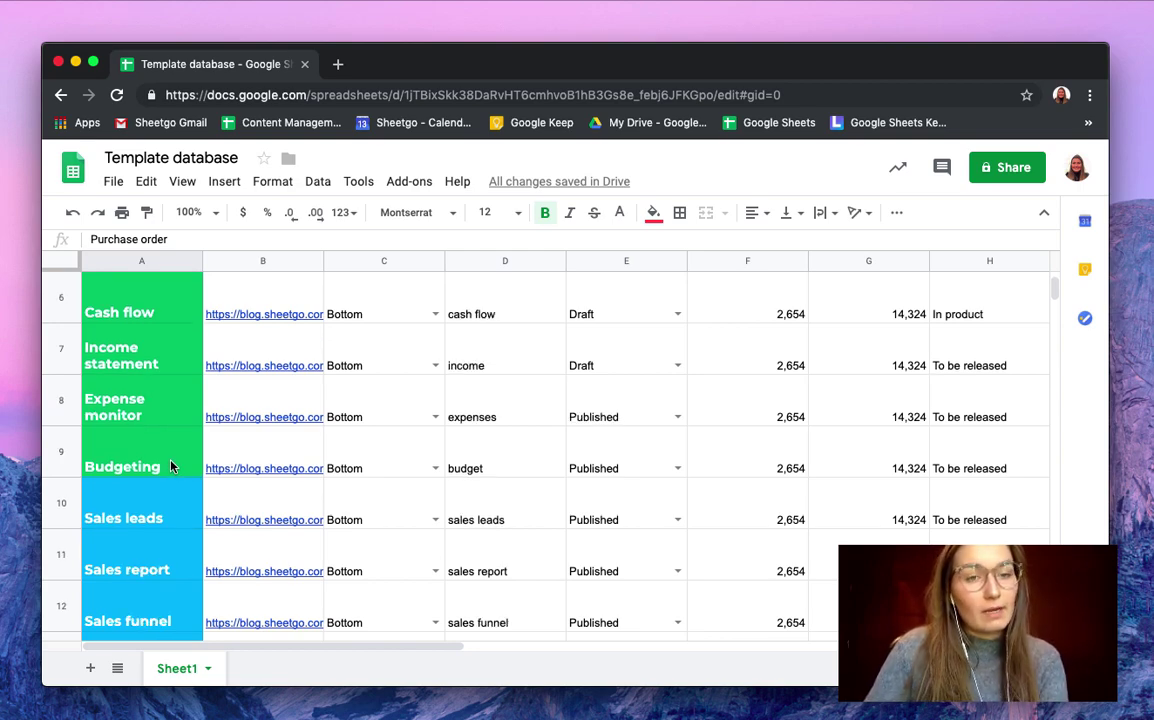
scroll(170, 466, "down", 2)
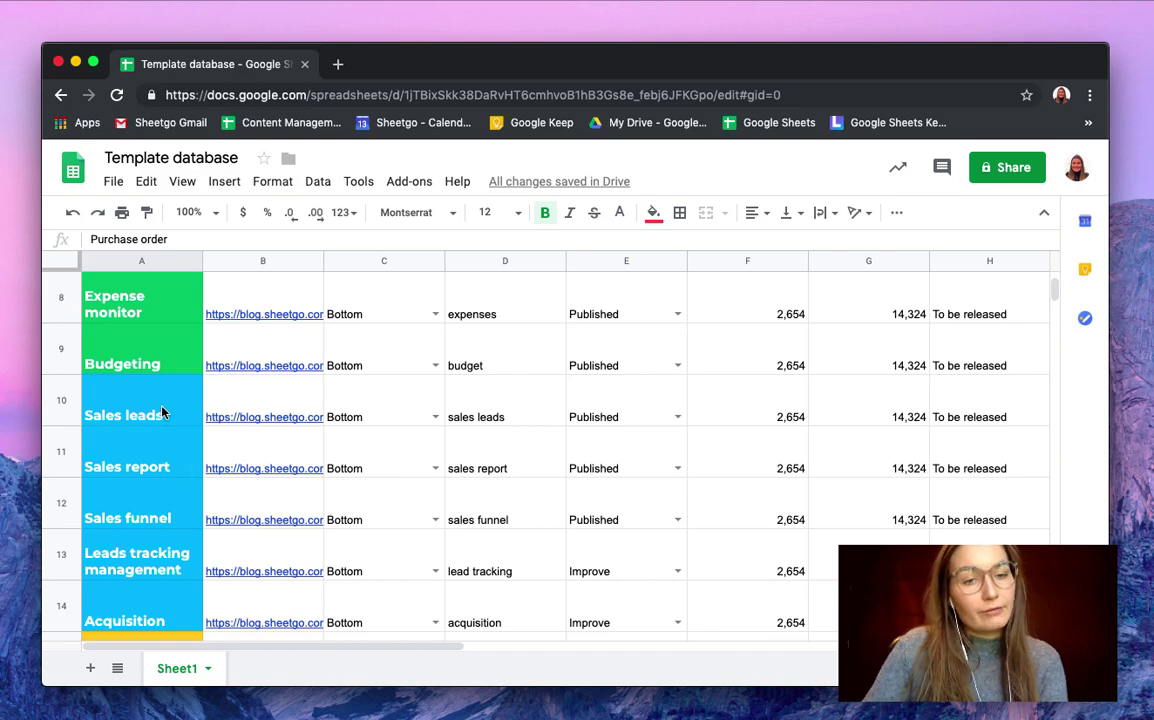
Step: Select rows 10–14, the blue templates from Sales leads to Acquisition
left_click(162, 413)
left_click_drag(58, 392, 62, 610)
scroll(152, 366, "down", 1)
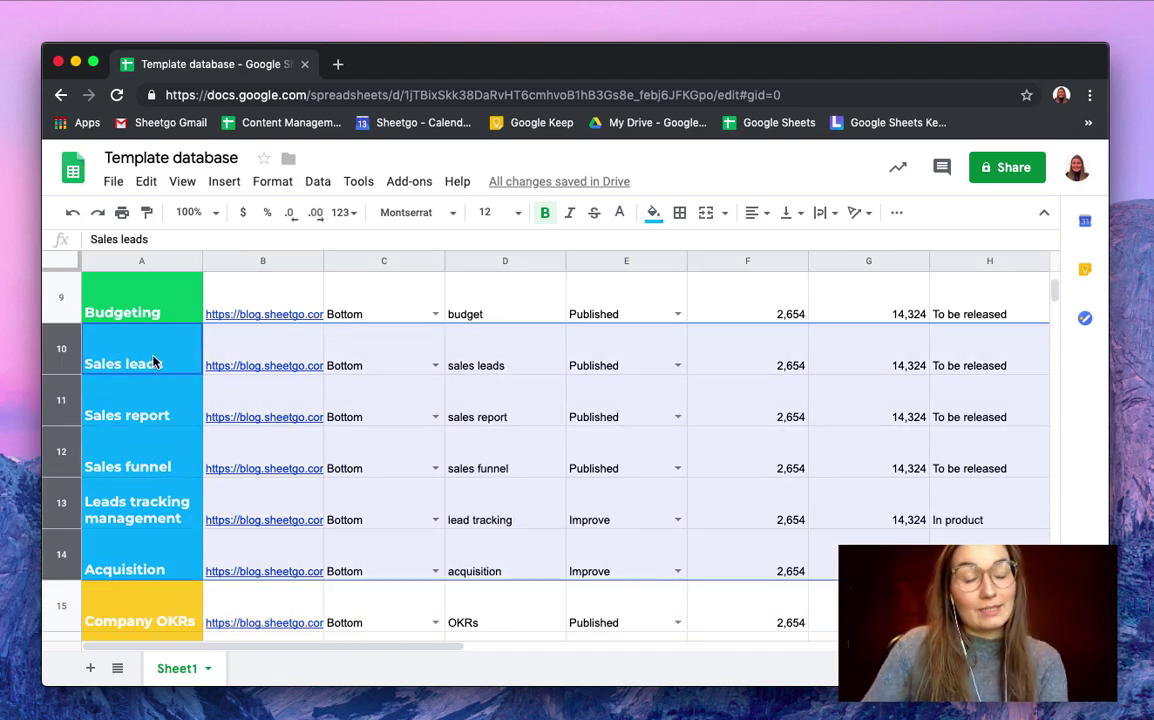
scroll(155, 362, "up", 8)
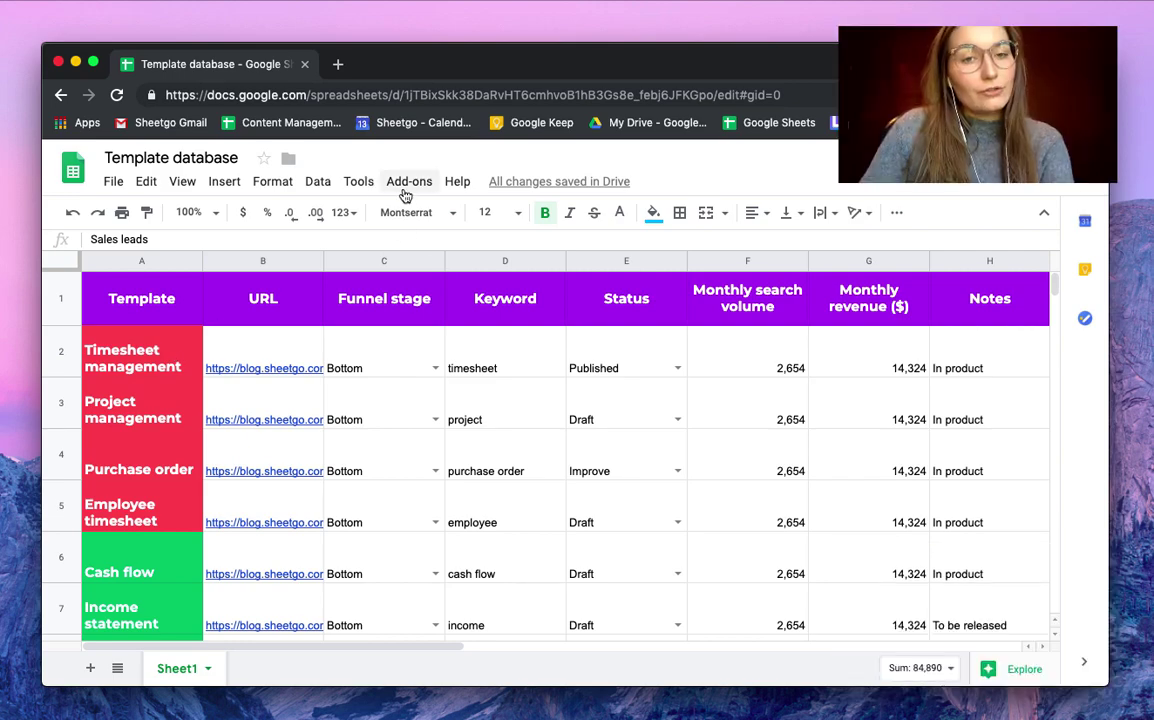
Step: Launch Sheetgo from the Add-ons menu to show its 'Let's start connecting!' sidebar
left_click(405, 190)
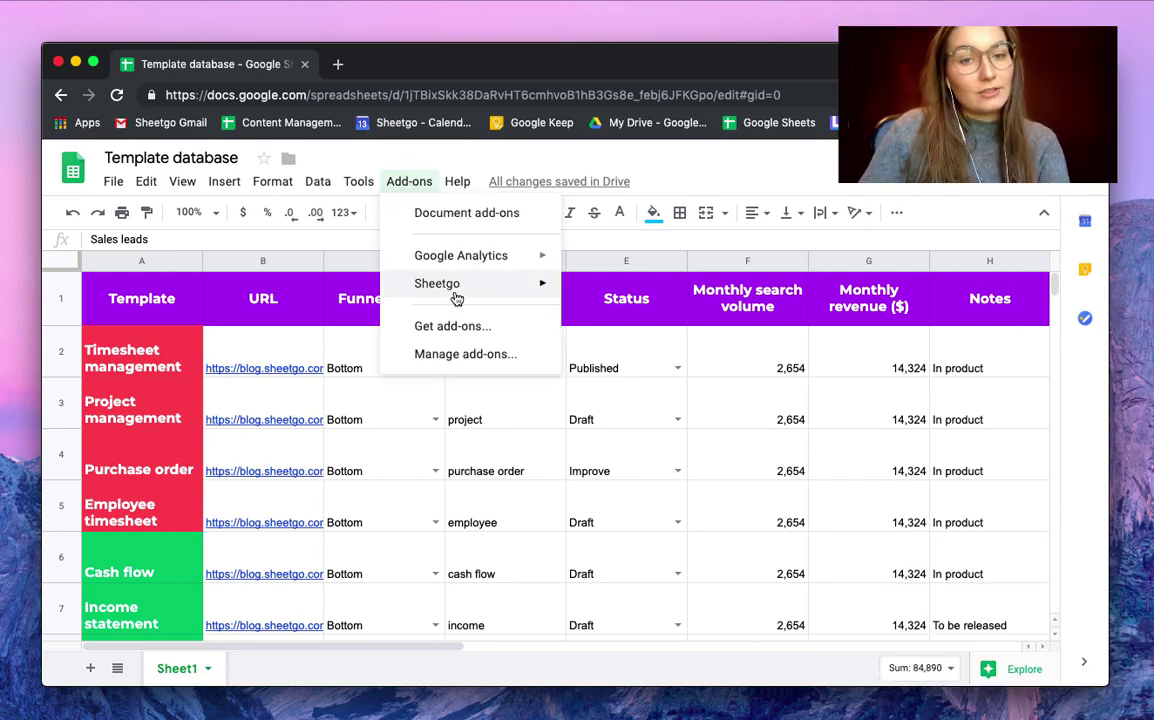
mouse_move(456, 288)
left_click(584, 293)
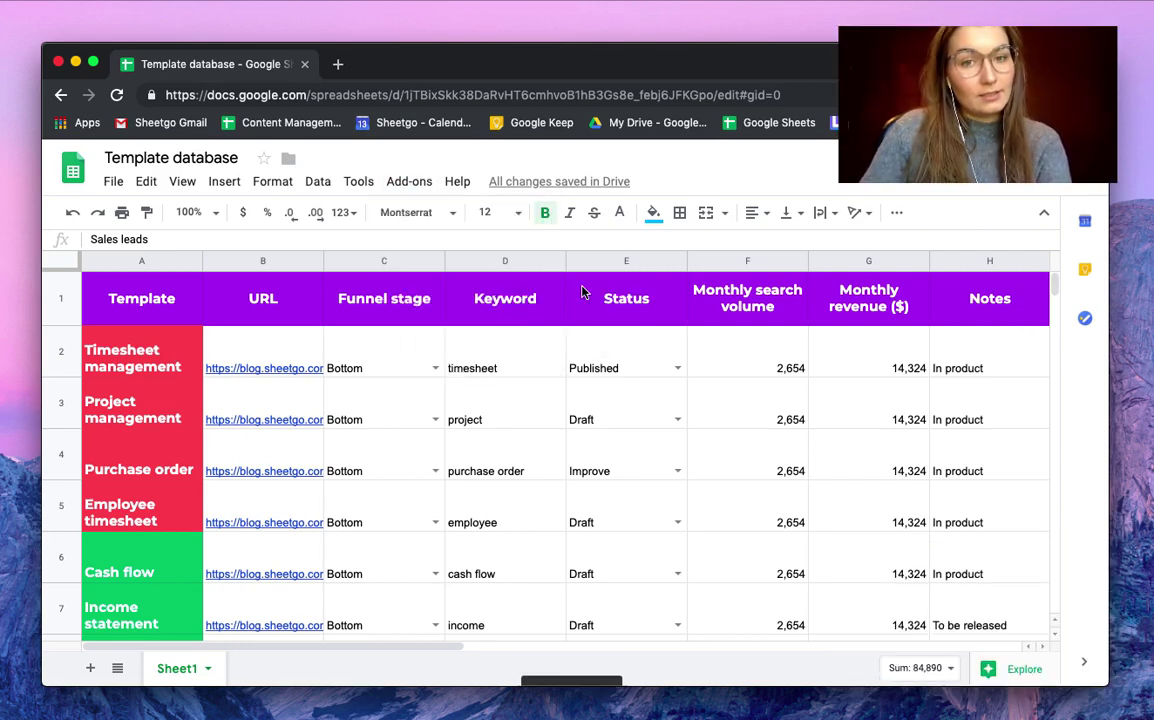
left_click(415, 188)
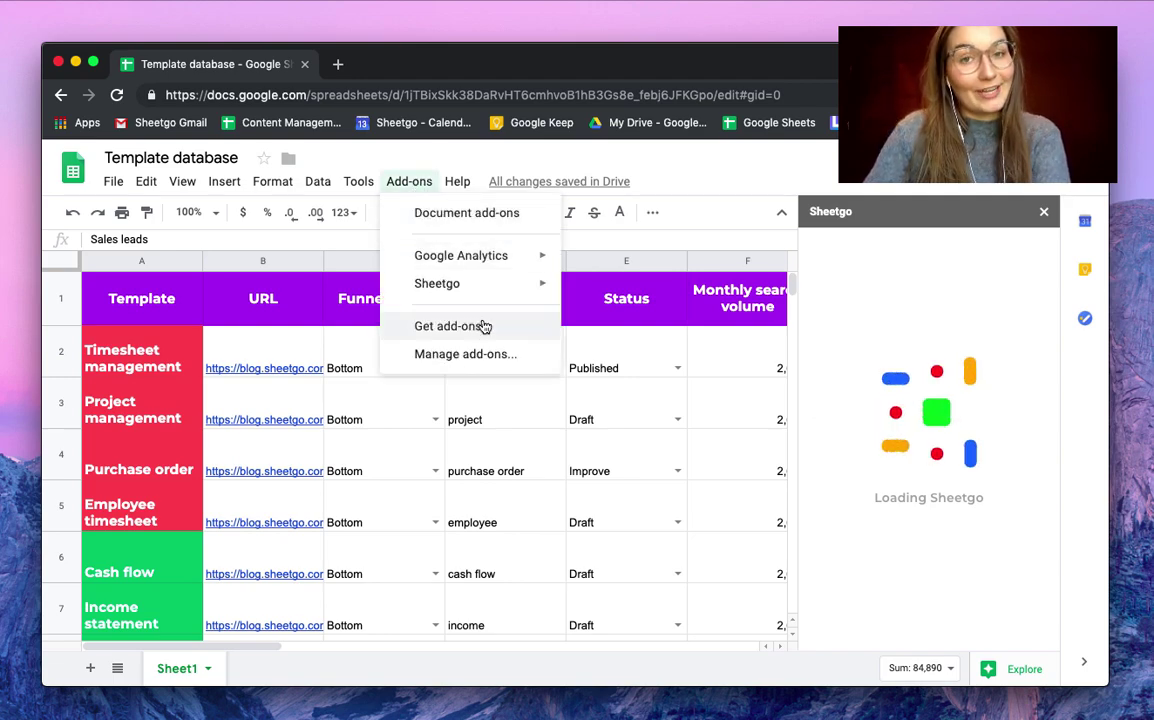
left_click(408, 183)
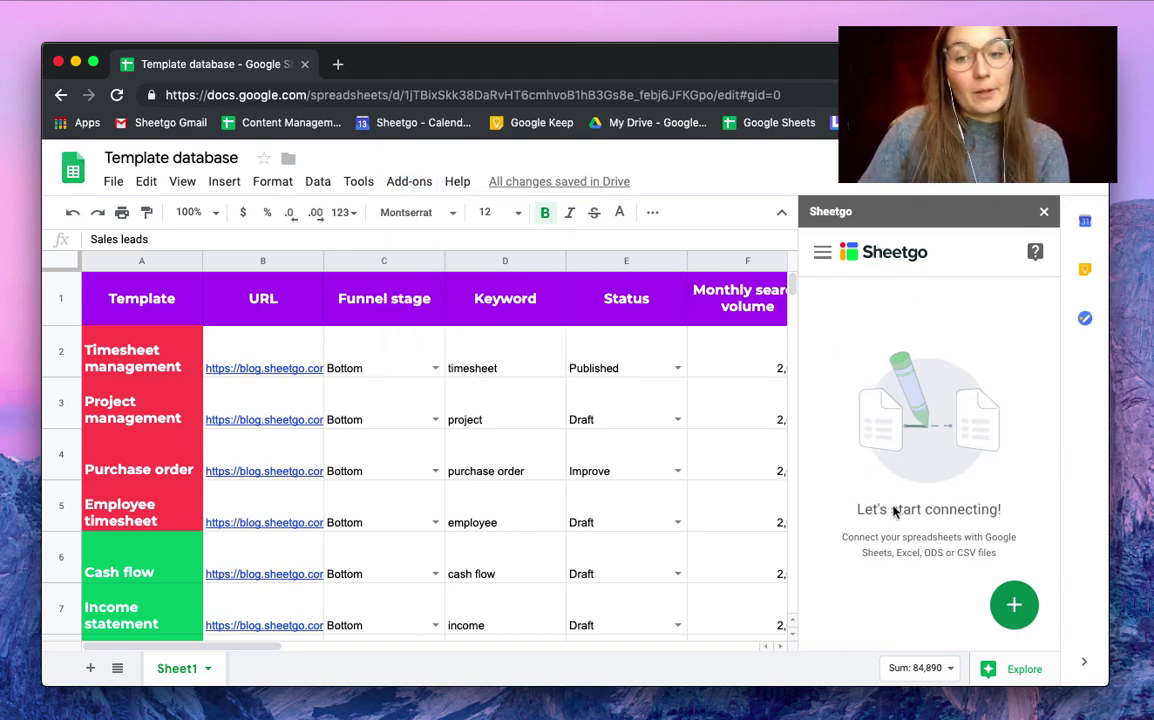
mouse_move(1018, 602)
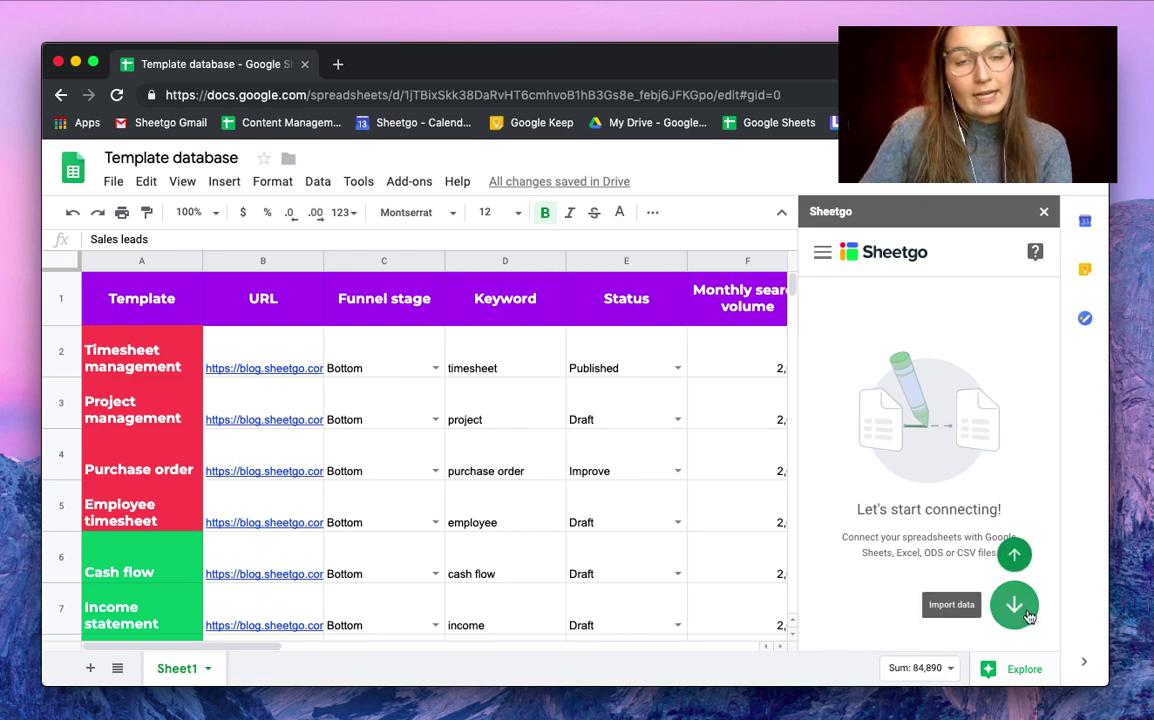
Step: Start an Export data connection and choose to select a destination file
left_click(1016, 557)
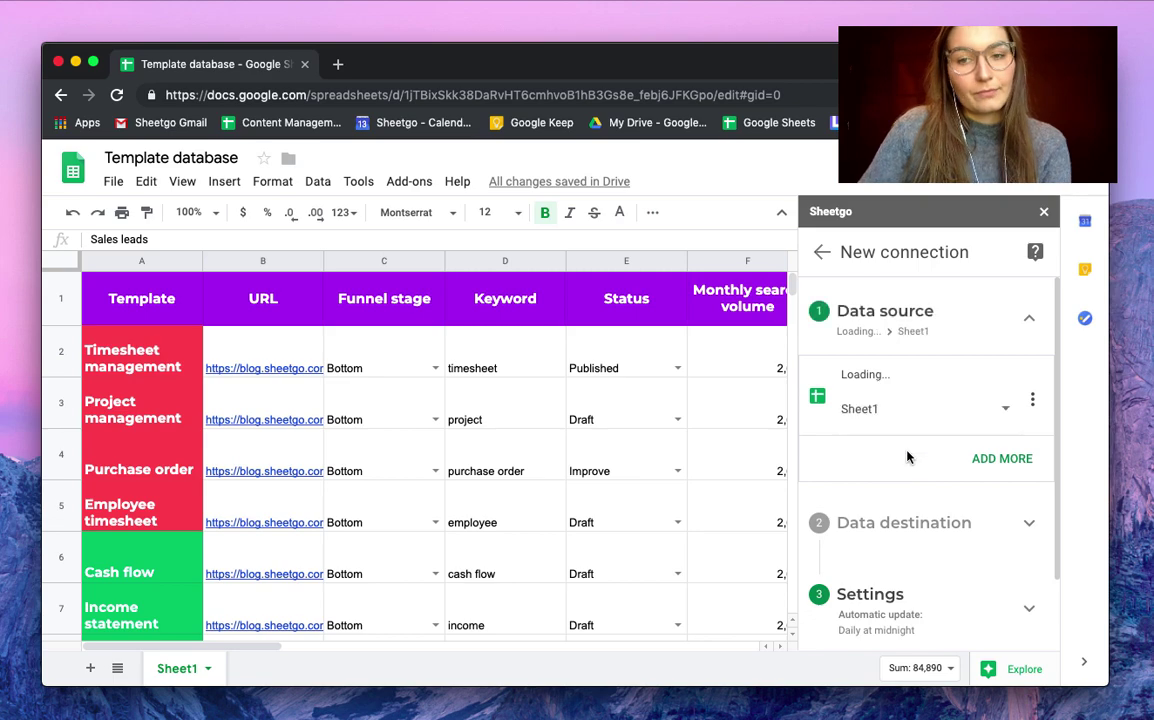
left_click(905, 477)
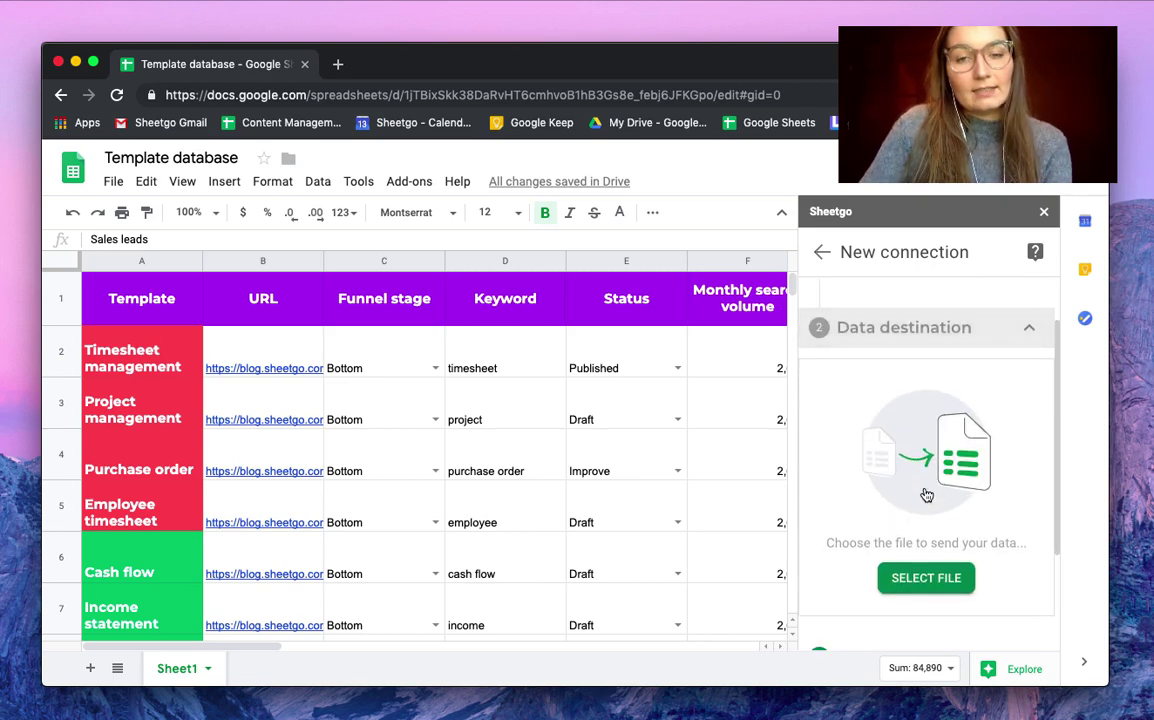
left_click(905, 578)
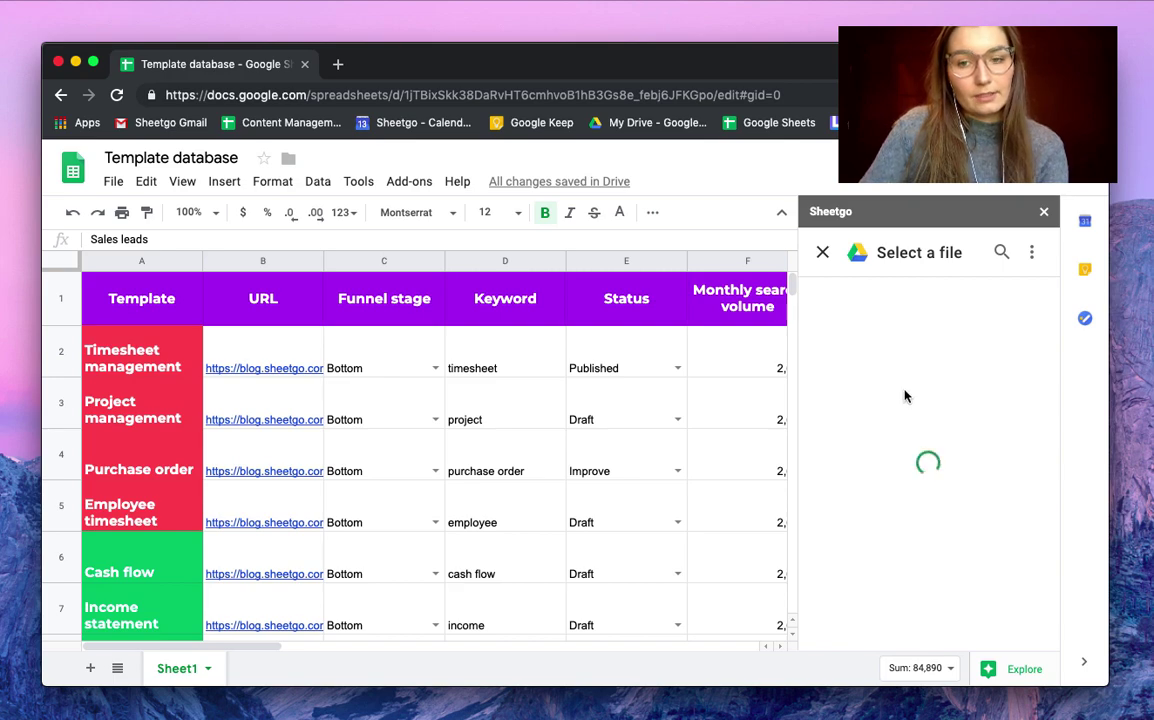
Step: Search Drive for 'filter' to locate the Filter by color - colleague spreadsheet
left_click(1000, 256)
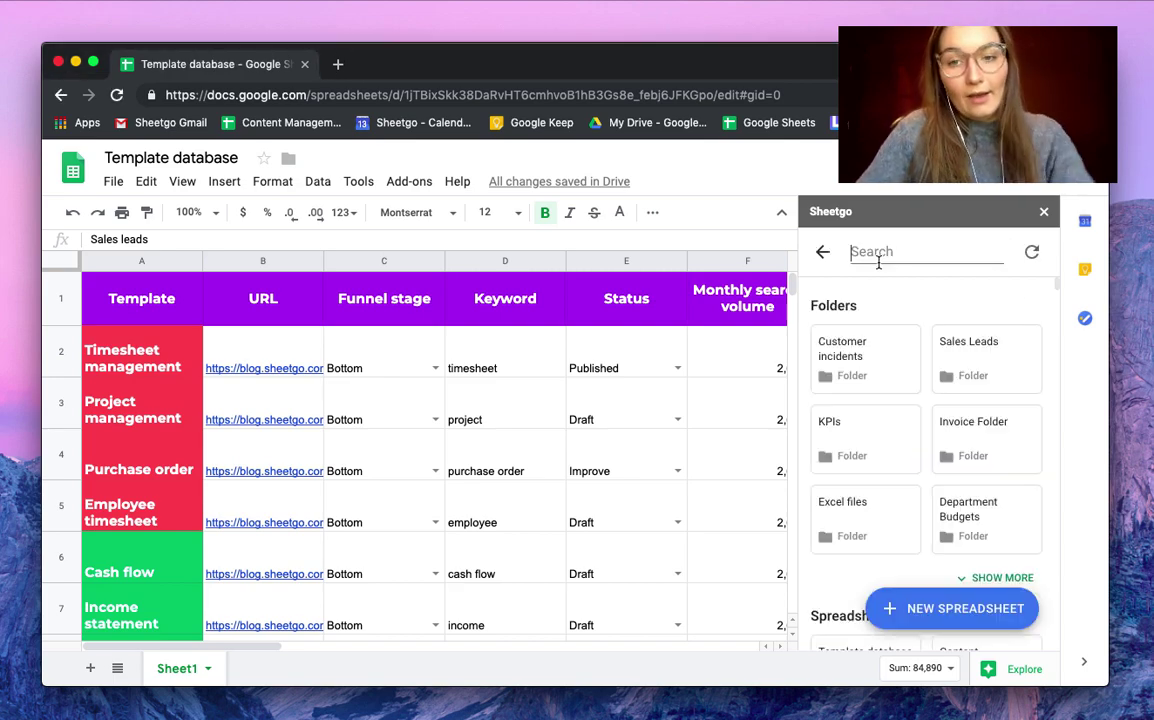
type("filter by color")
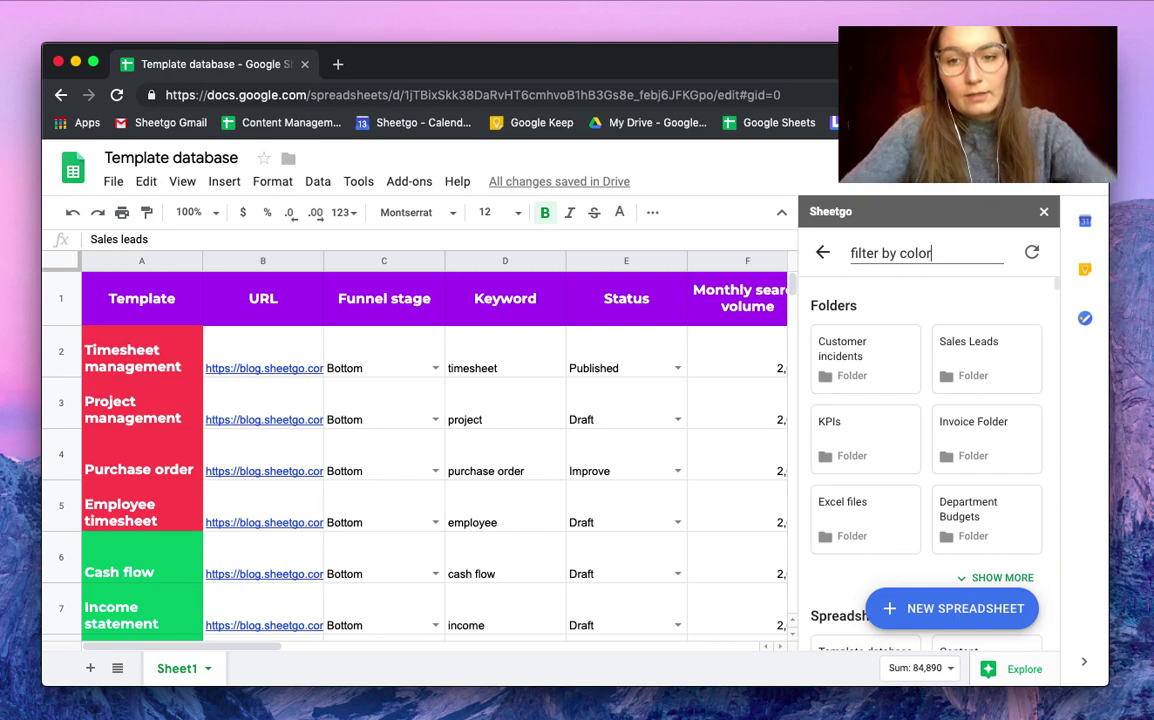
key("Return")
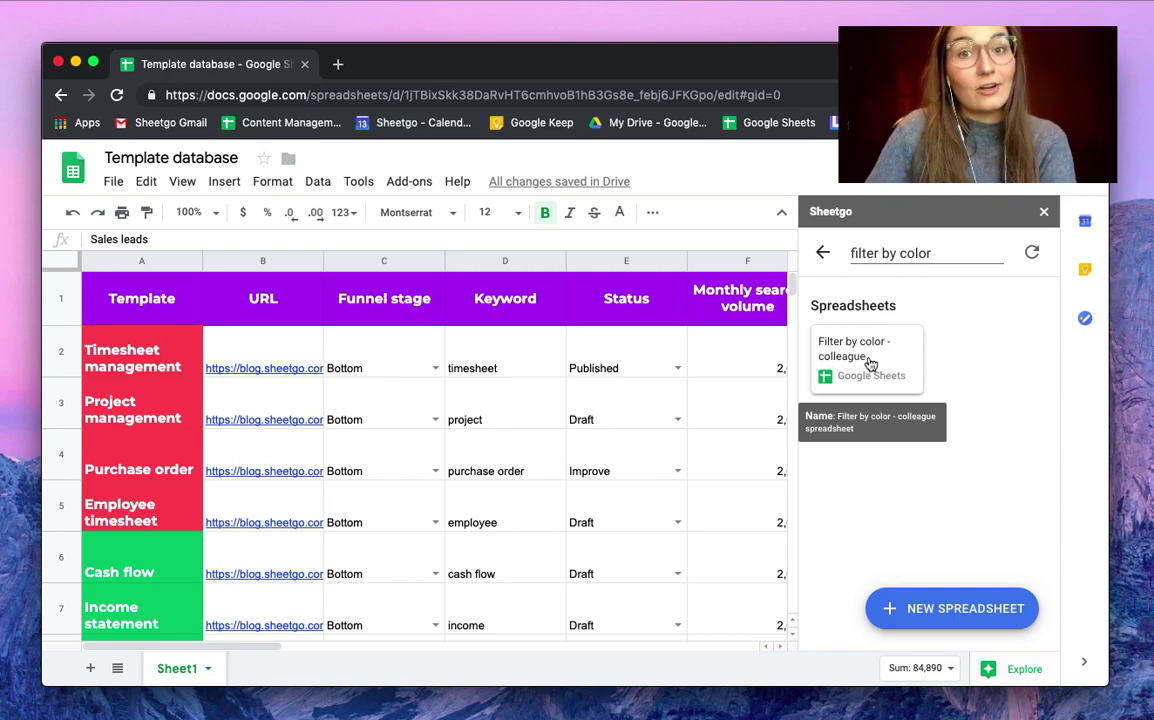
Step: Set 'Filter by color - colleague' as destination and rename the connection Sales_Templates
left_click(878, 362)
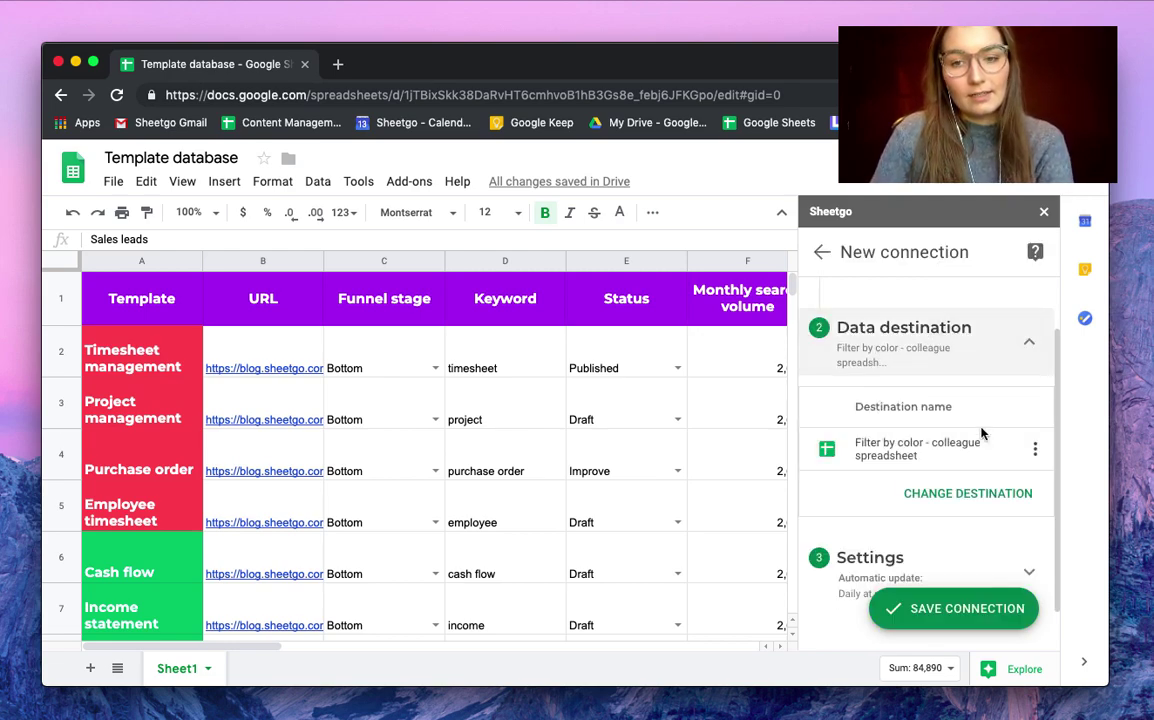
scroll(979, 444, "down", 1)
left_click(922, 509)
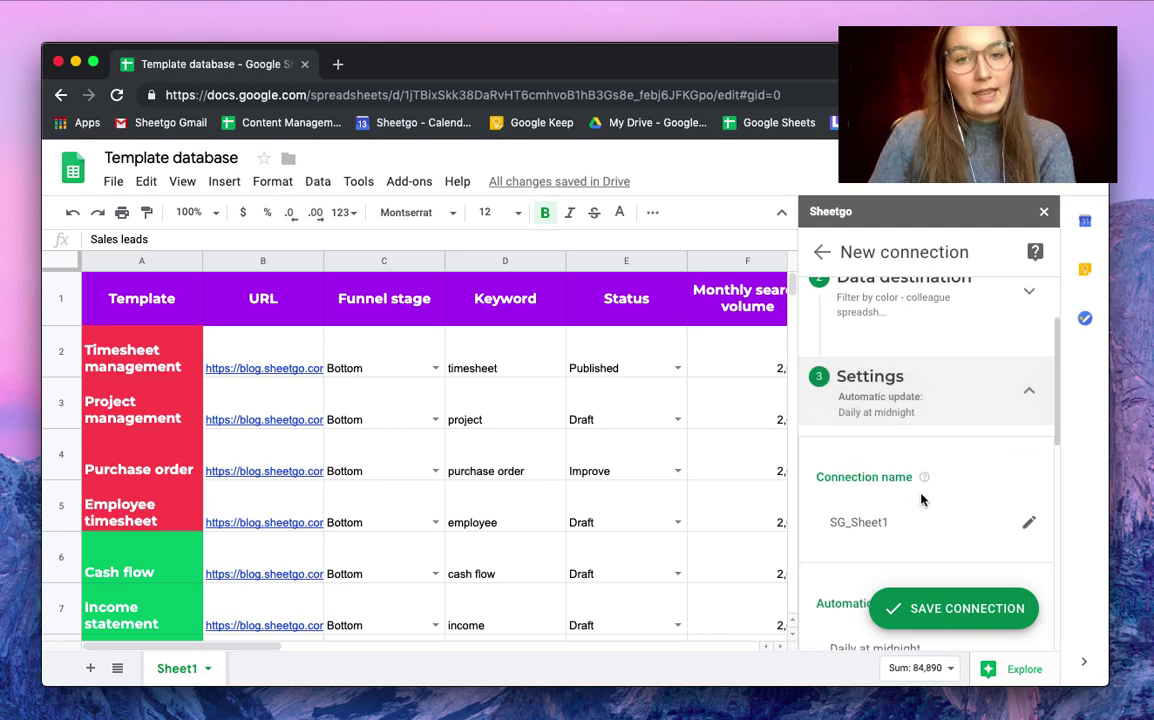
scroll(933, 445, "down", 1)
left_click(868, 395)
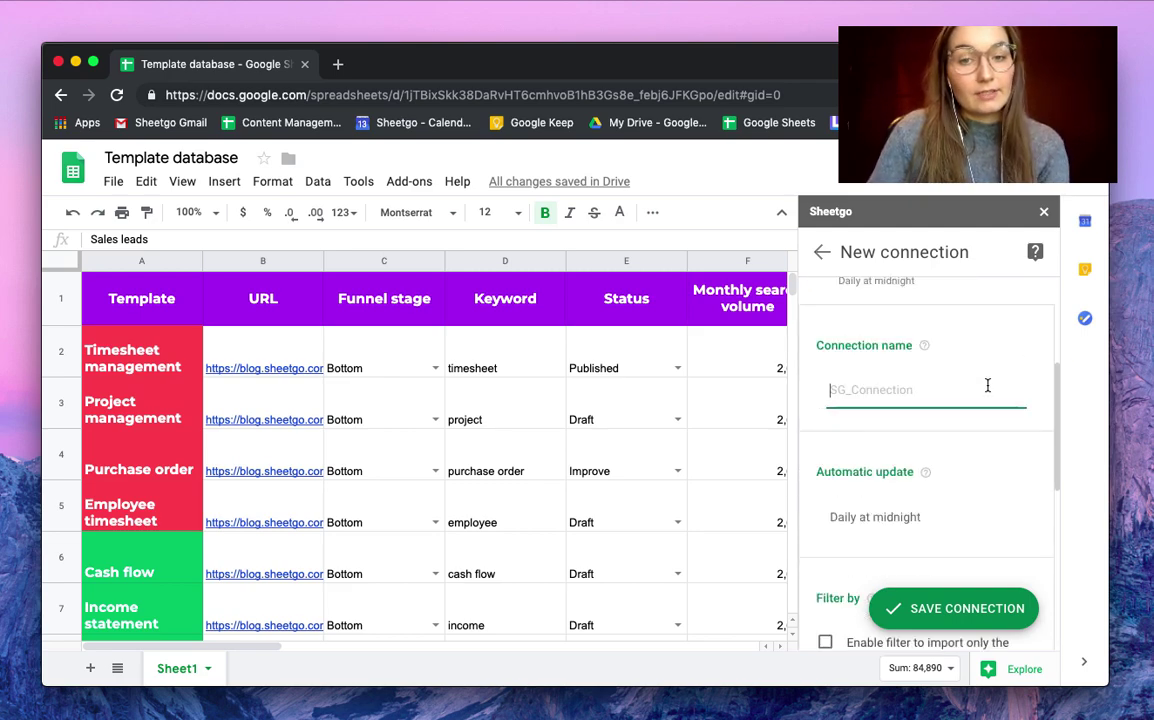
type("Sales_Templat")
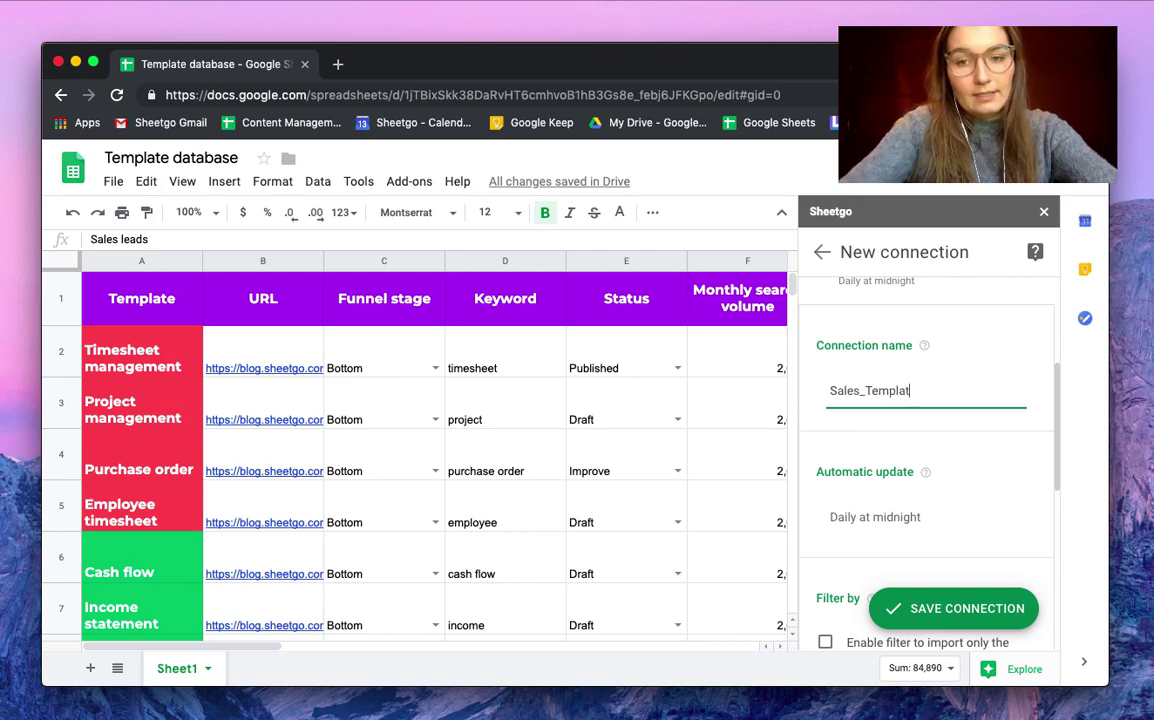
type("es")
scroll(900, 400, "down", 2)
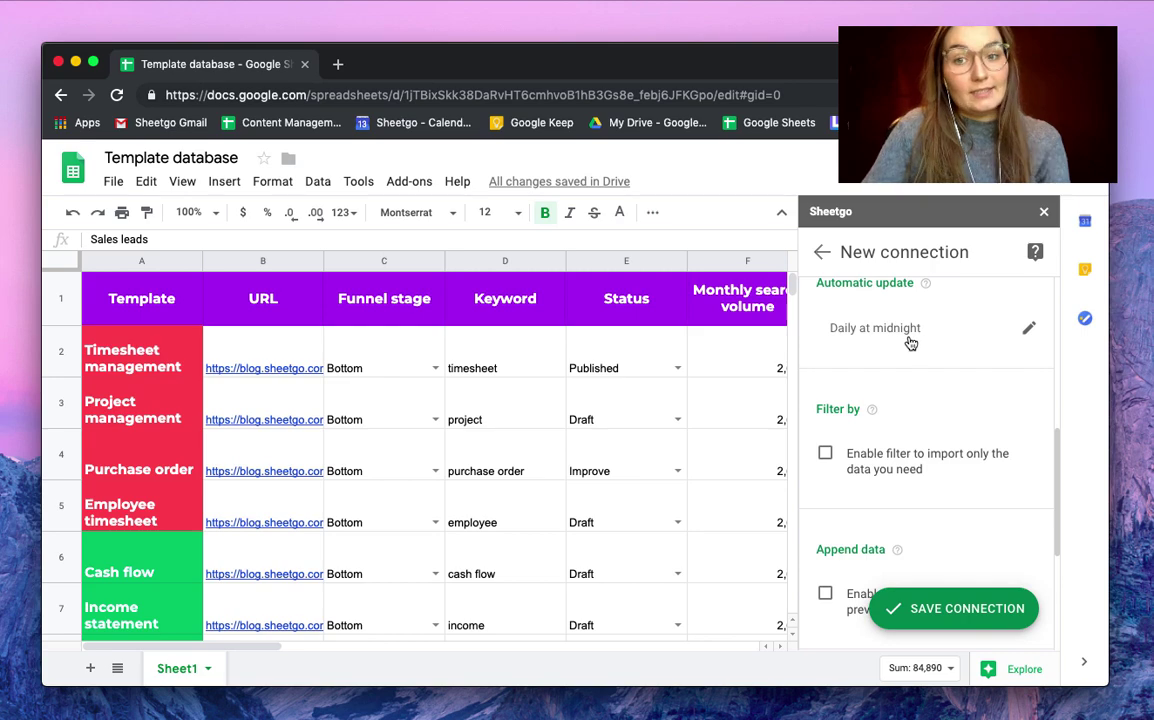
scroll(908, 335, "down", 1)
scroll(934, 362, "down", 1)
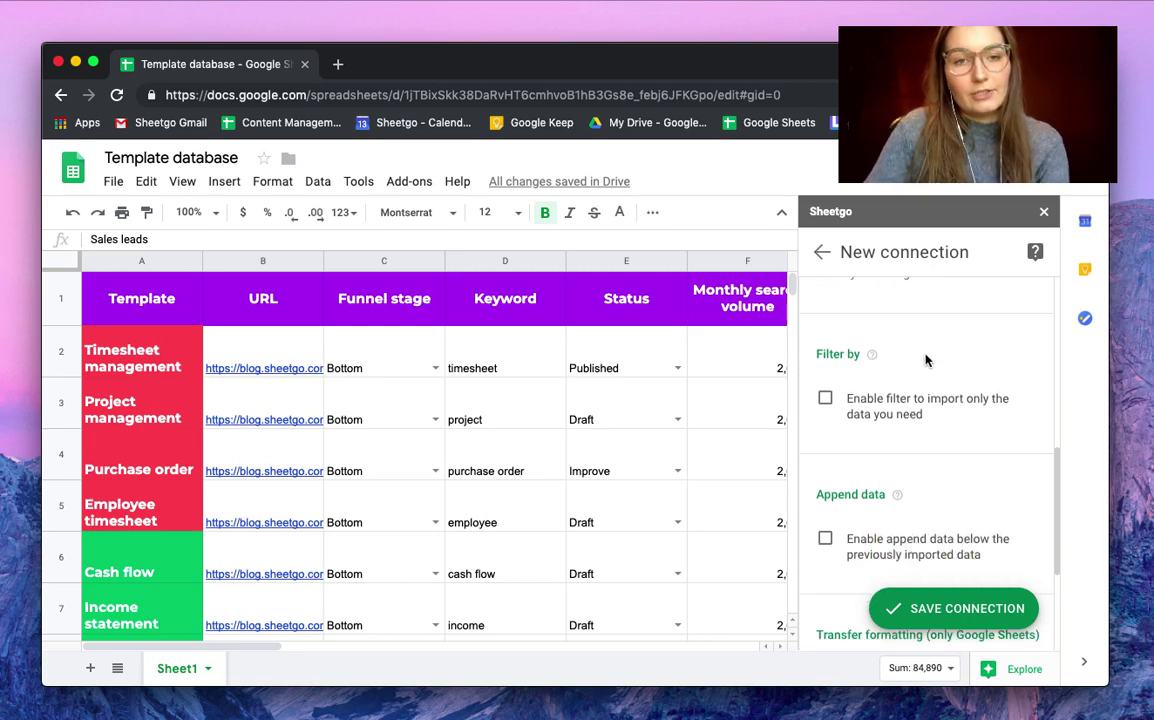
Step: Enable a colour filter on Column A: Template using the blue #00b6ff file colour
left_click(827, 398)
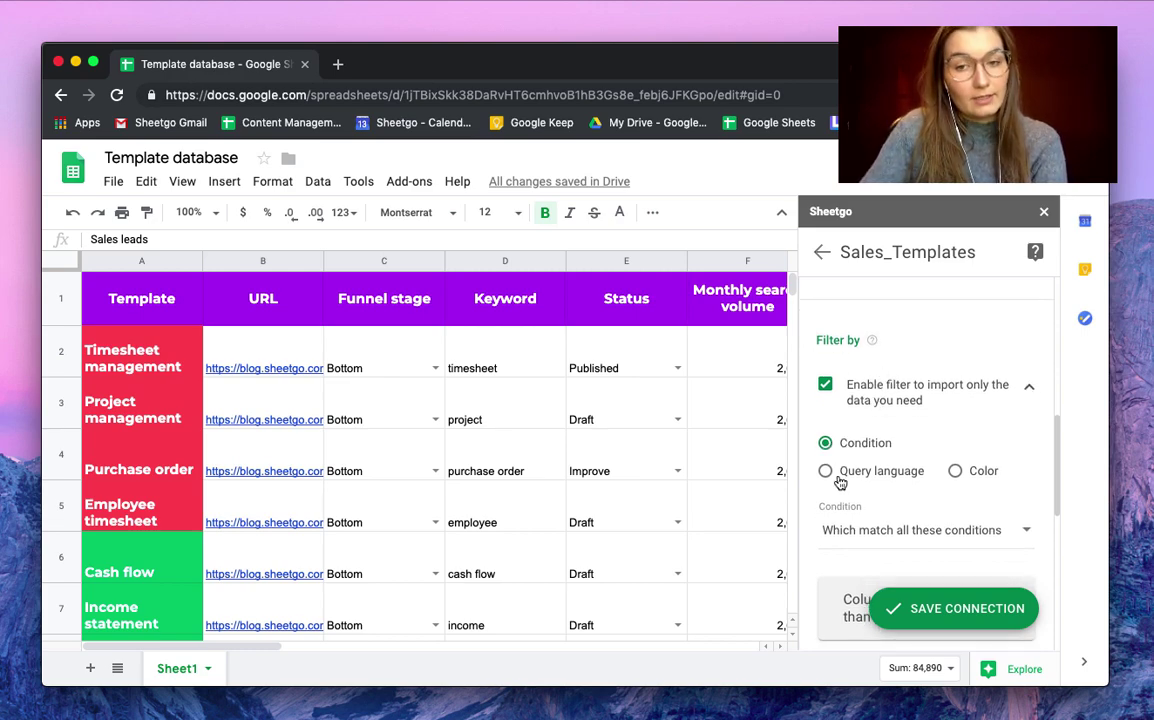
left_click(957, 472)
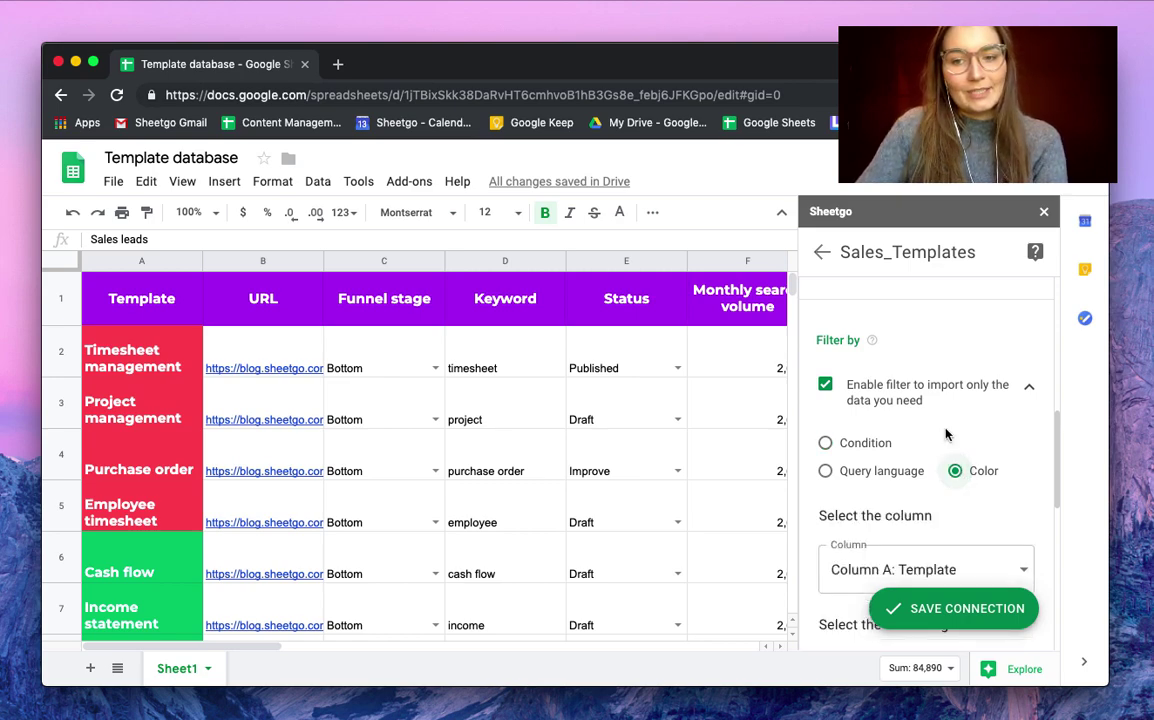
scroll(948, 438, "down", 3)
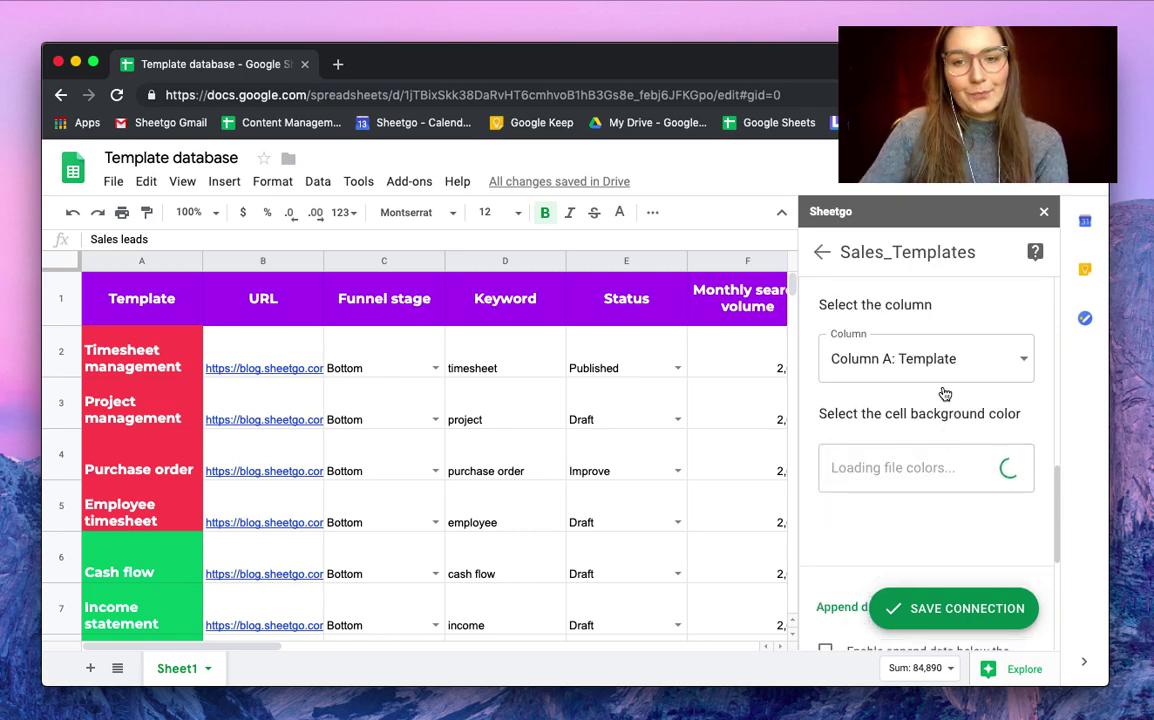
left_click(966, 361)
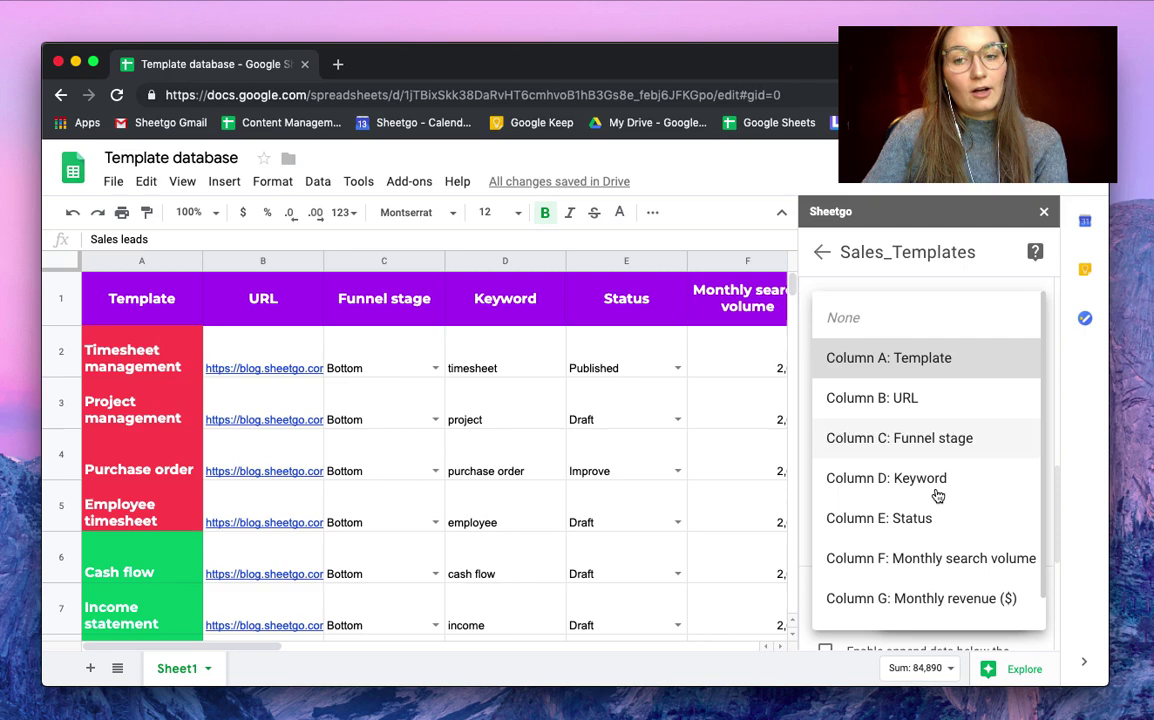
left_click(926, 361)
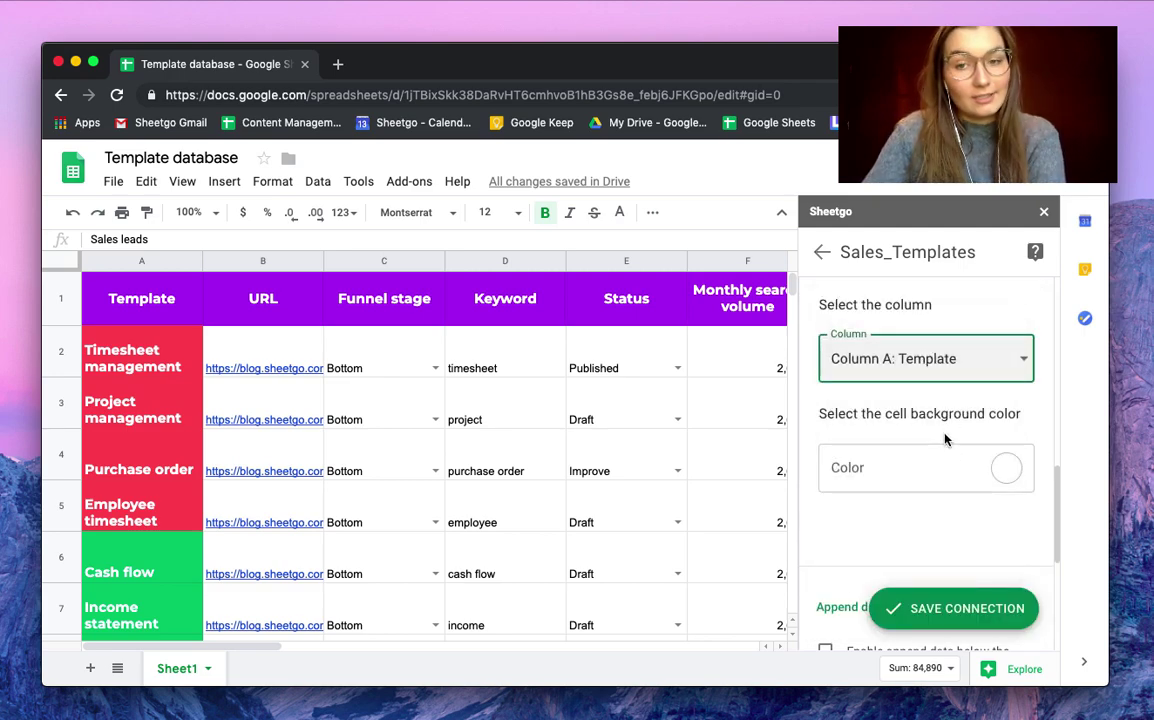
left_click(994, 477)
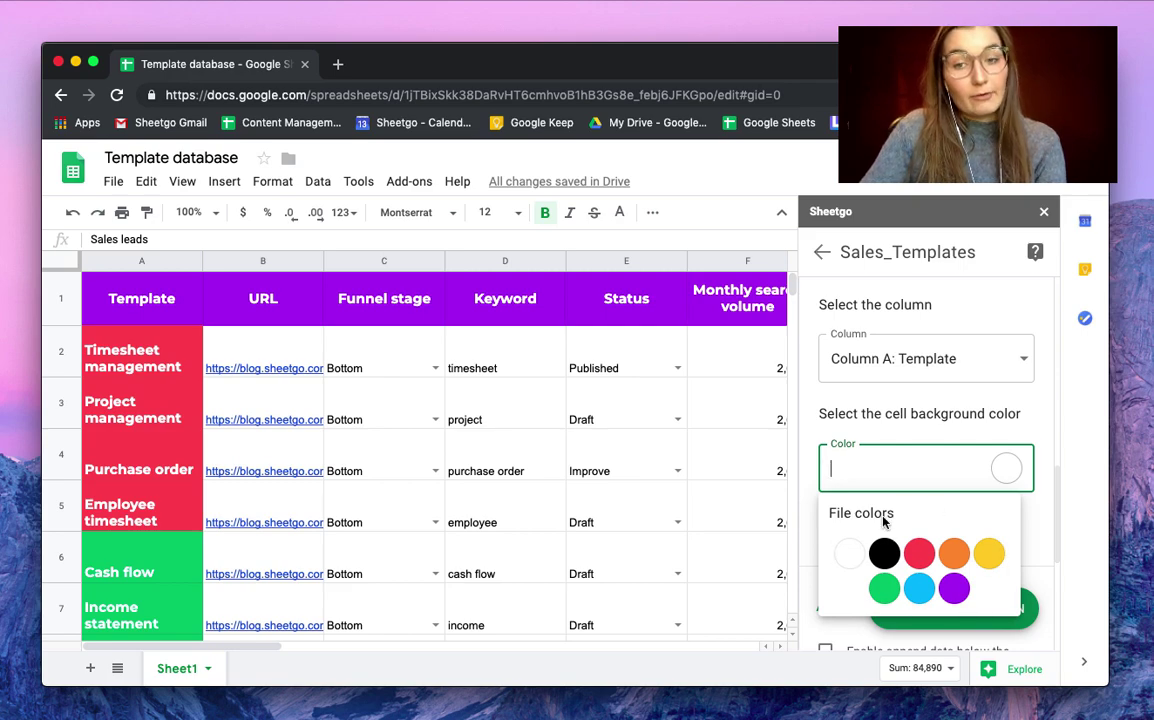
left_click(920, 591)
scroll(206, 470, "down", 15)
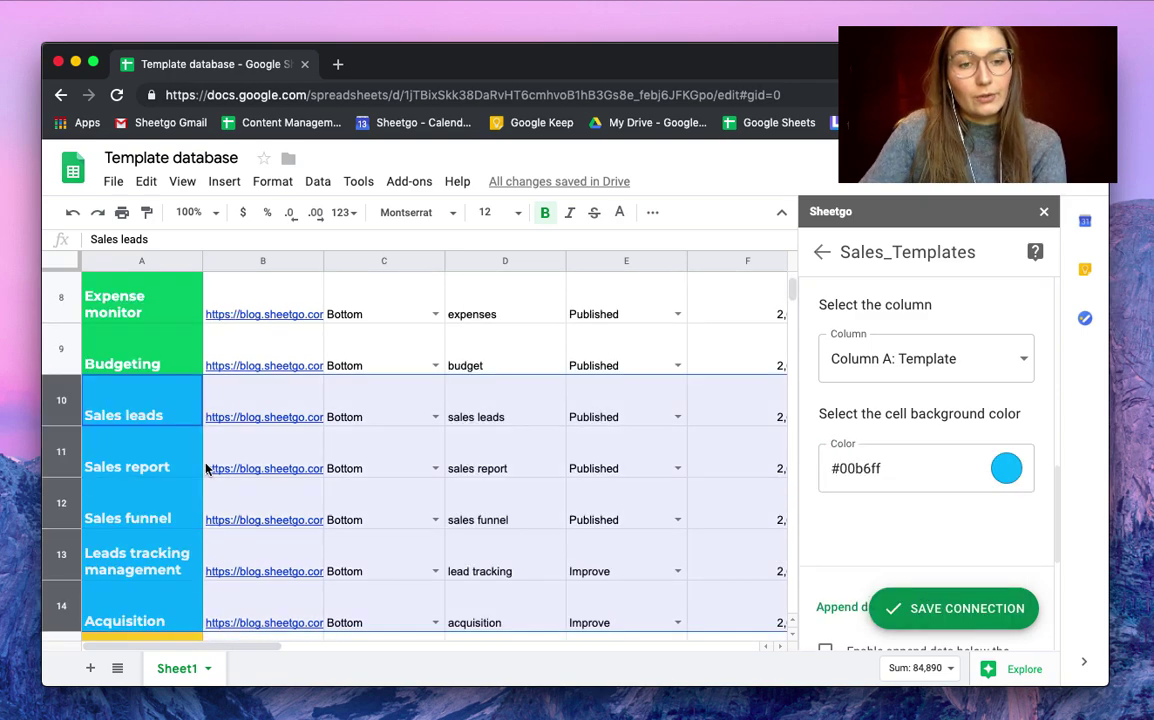
scroll(206, 470, "up", 10)
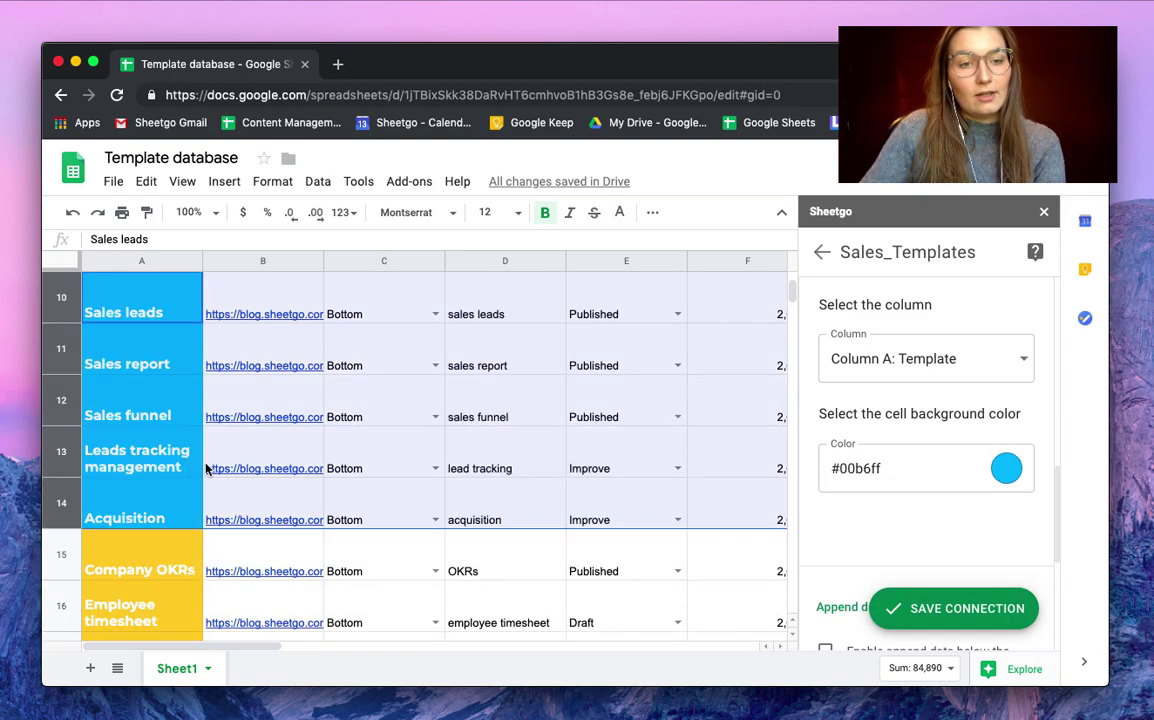
scroll(181, 489, "up", 5)
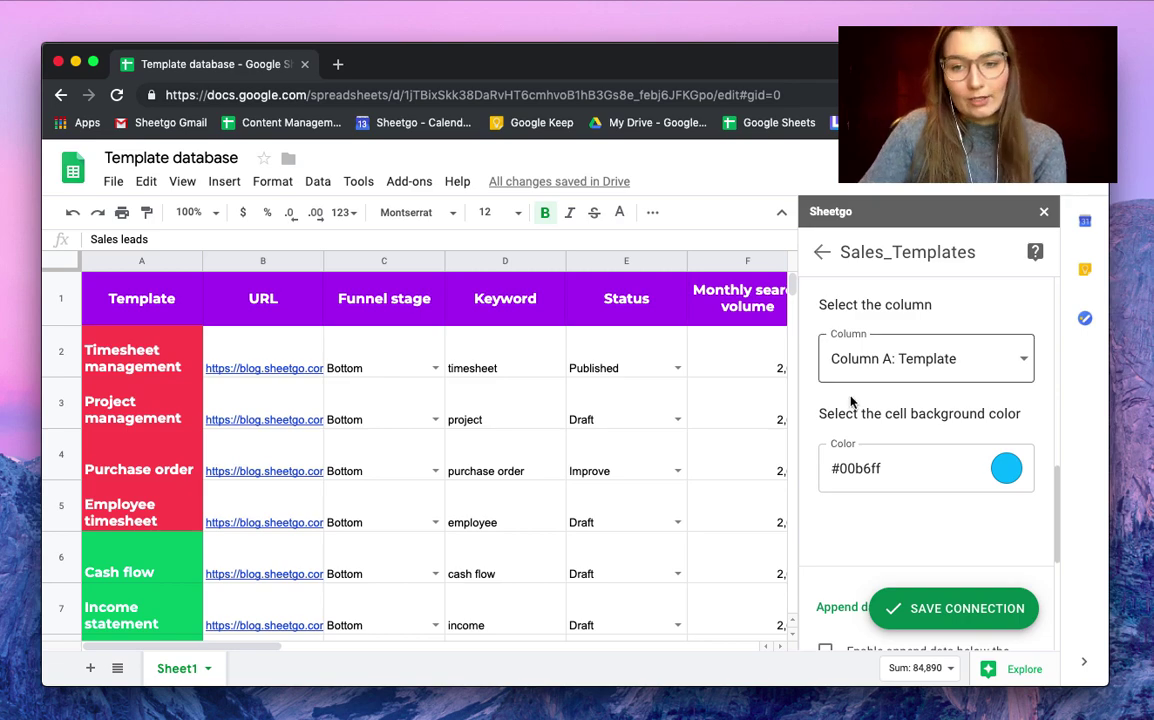
scroll(914, 490, "down", 3)
Step: Enable transfer formatting and save the Sales_Templates connection
scroll(910, 480, "down", 3)
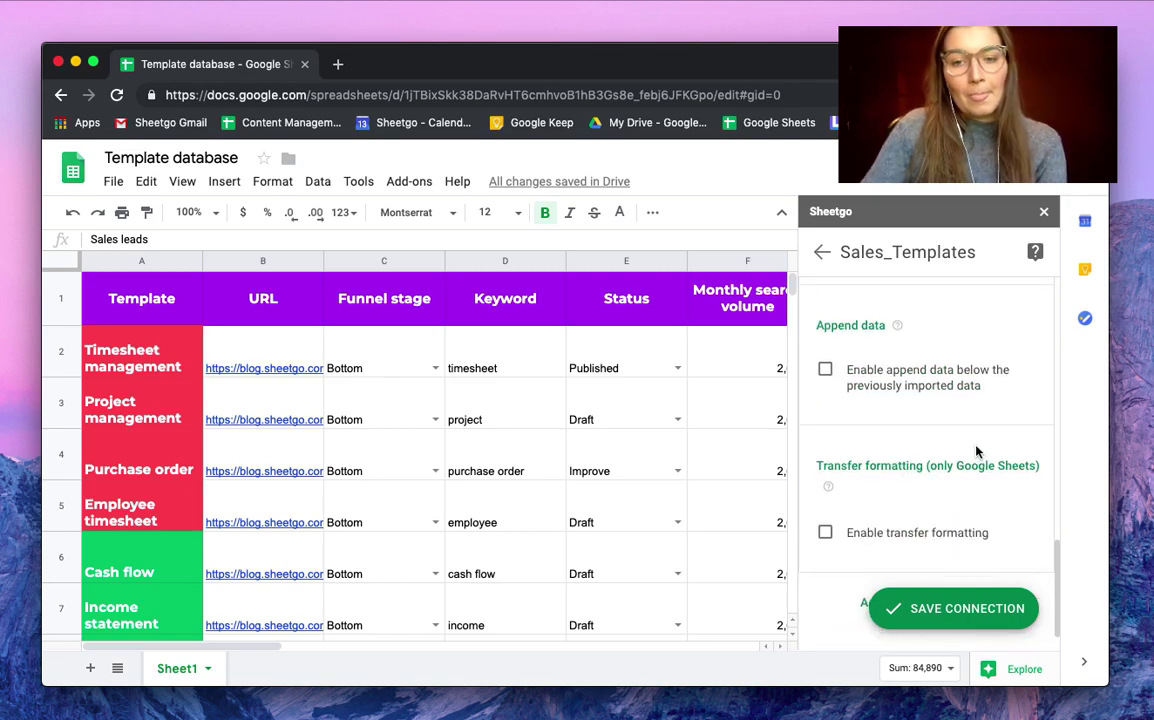
left_click(825, 534)
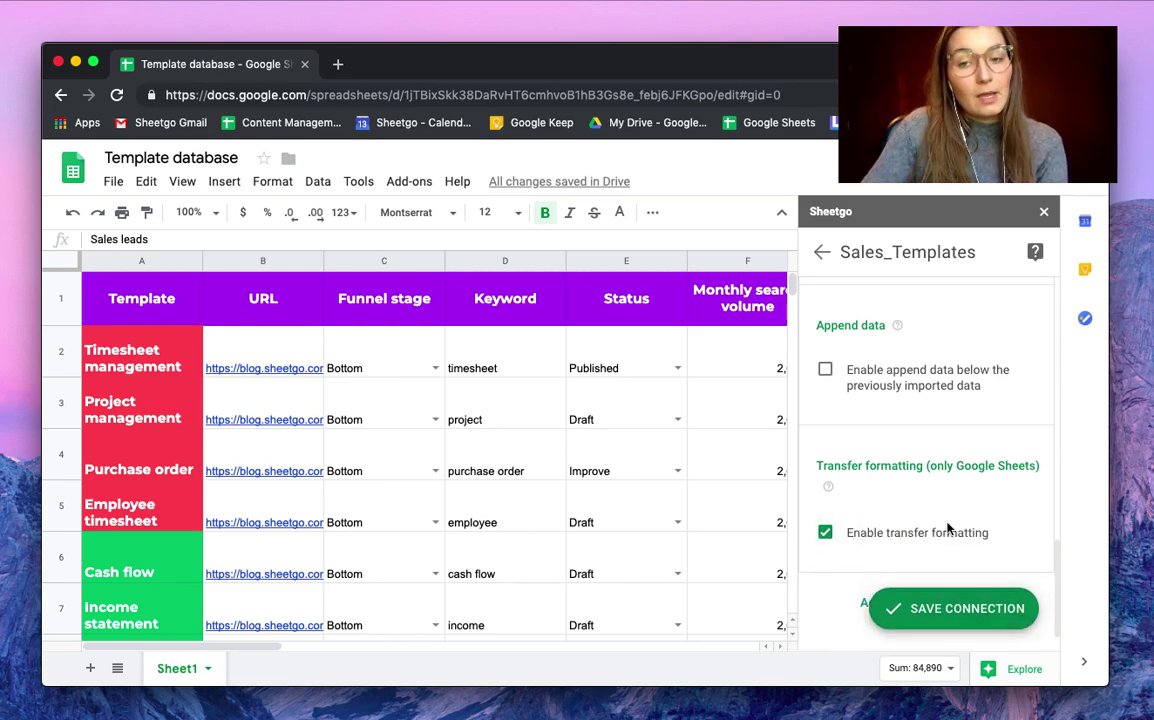
scroll(871, 508, "down", 2)
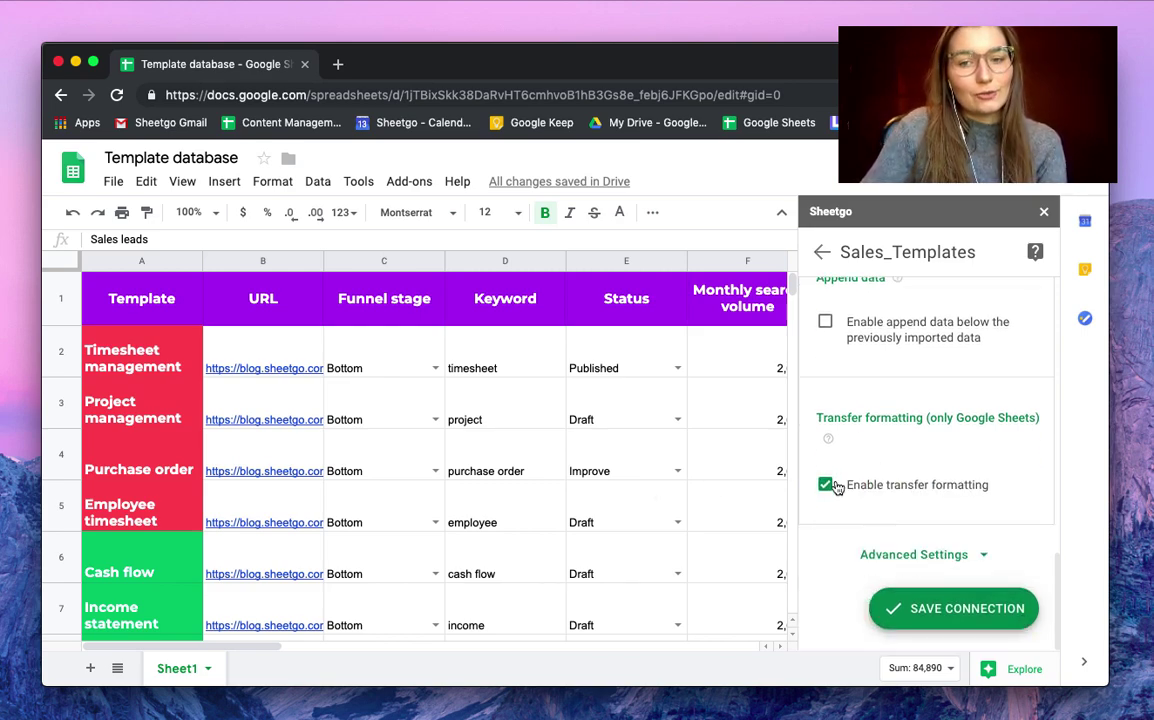
left_click(975, 610)
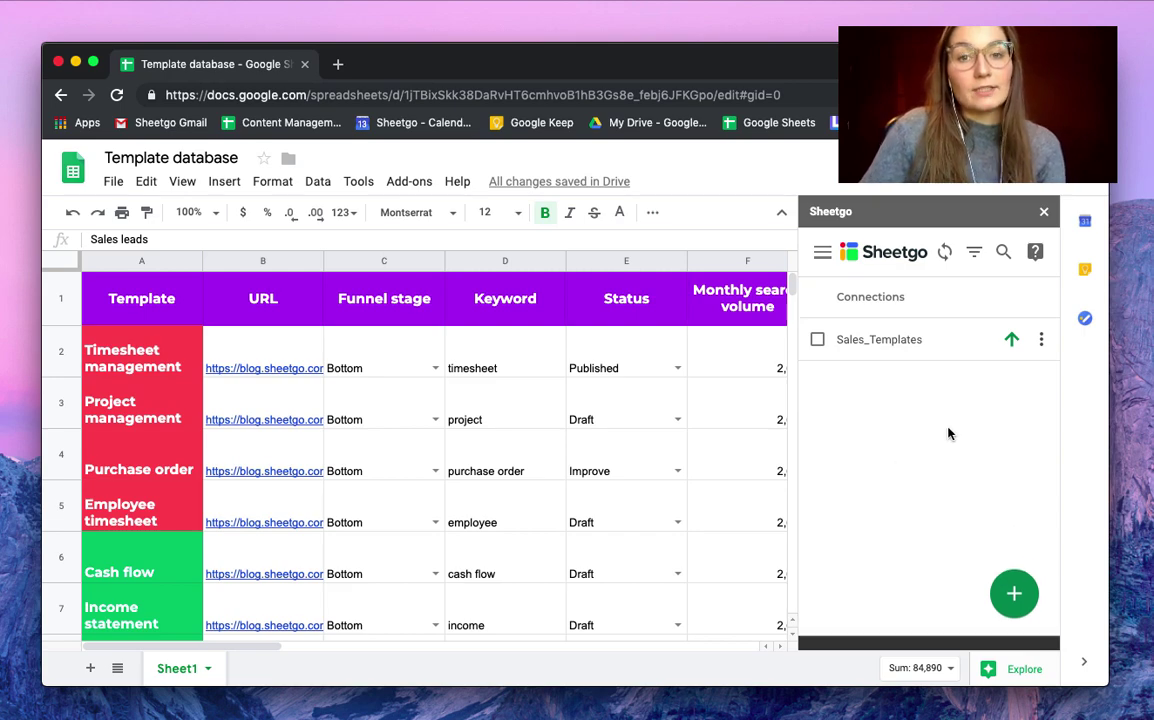
Step: Open the connection's destination and inspect the five blue rows A2–A6 on the Sales_Templates tab
left_click(1041, 340)
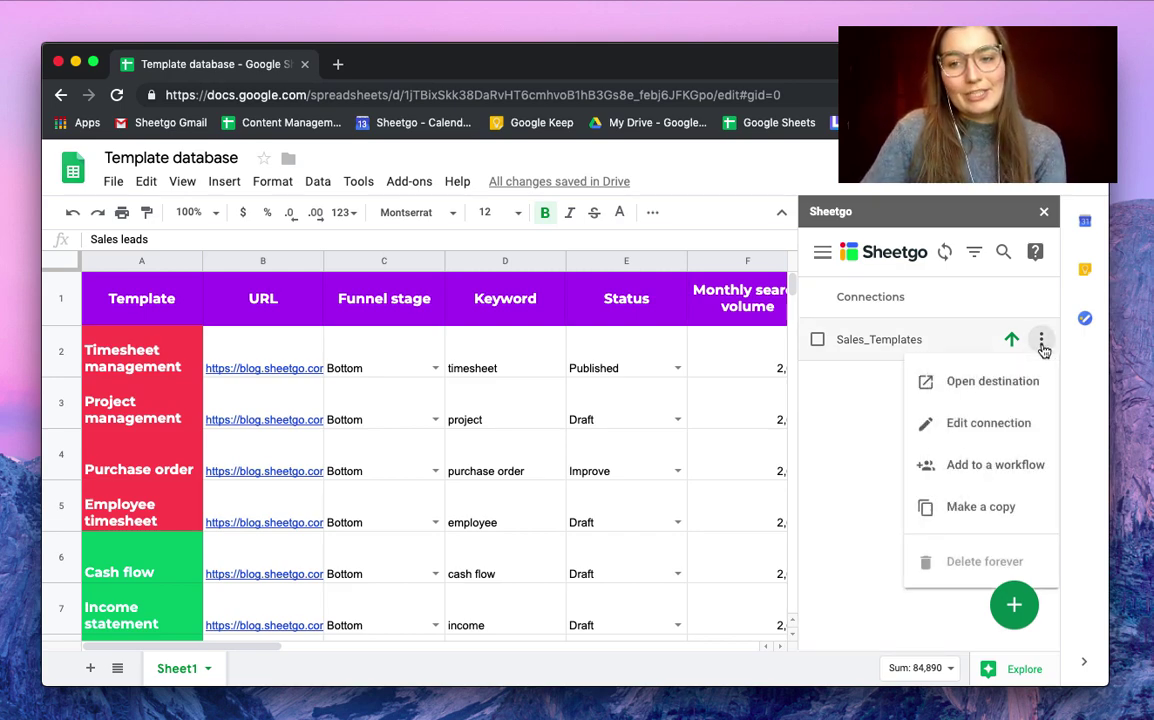
left_click(990, 385)
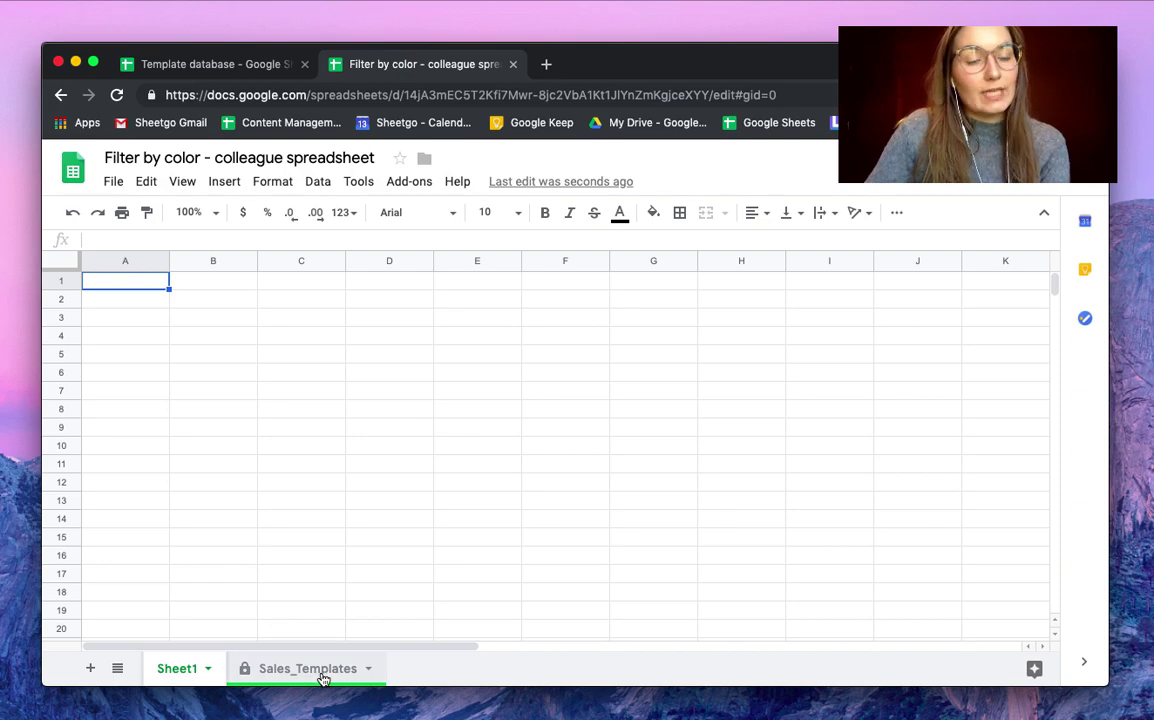
left_click(269, 684)
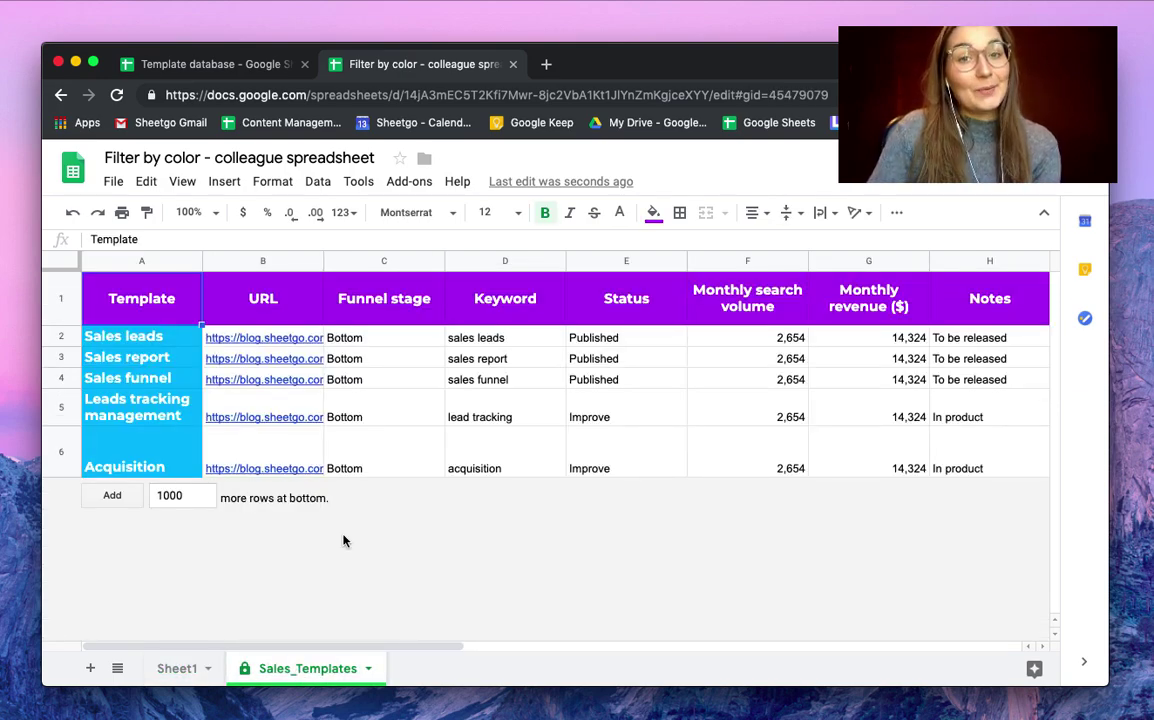
left_click(145, 337)
left_click_drag(156, 380, 152, 465)
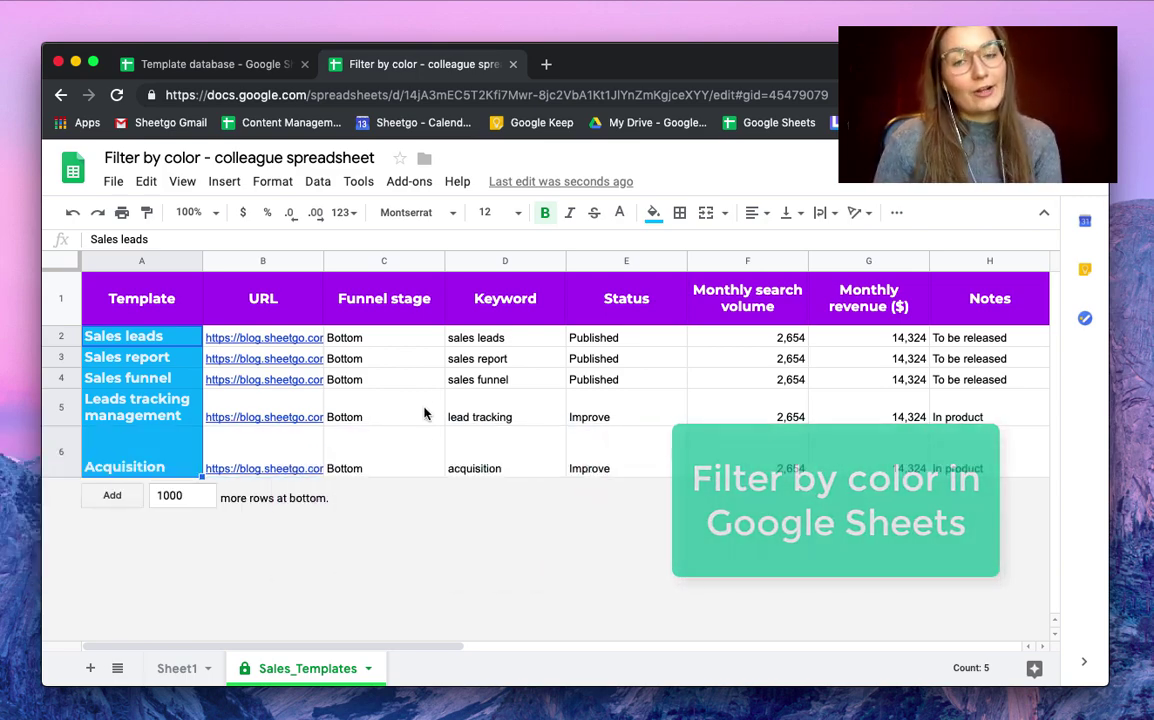
left_click(155, 336)
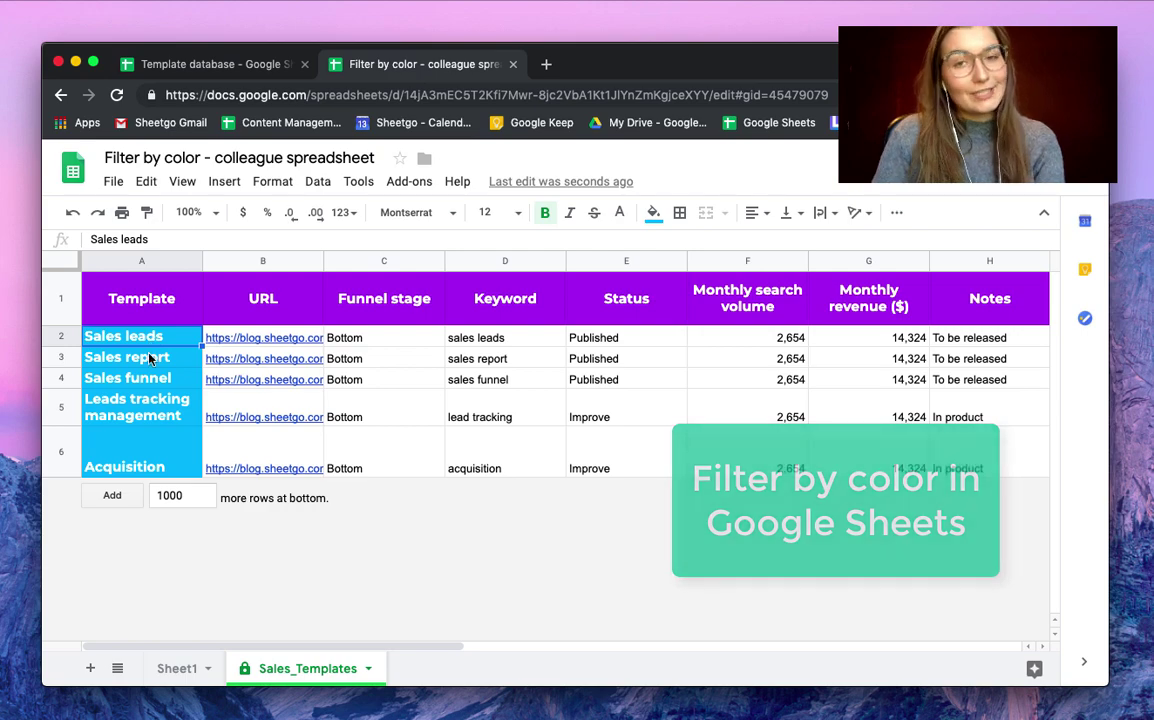